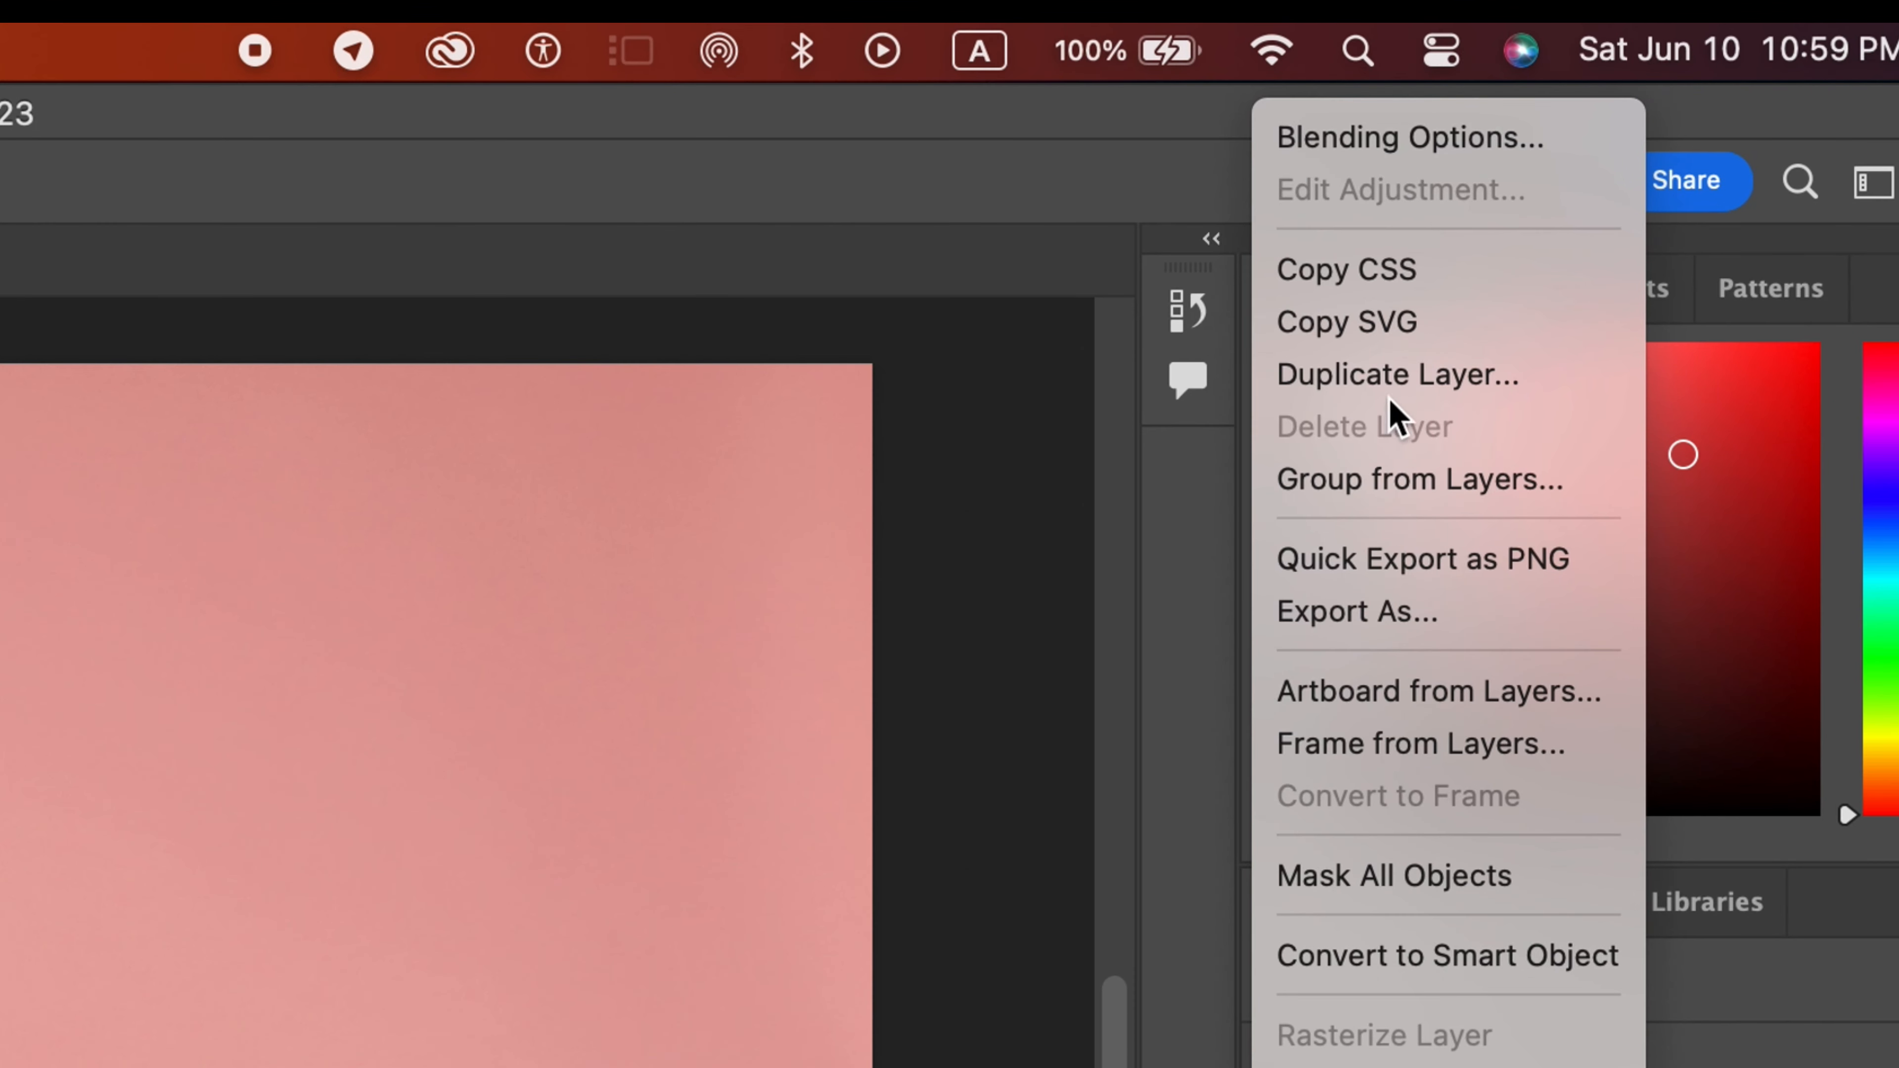
Step: Duplicate Layer 0 as Layer 0 copy and remove the background from the copy
click(1391, 377)
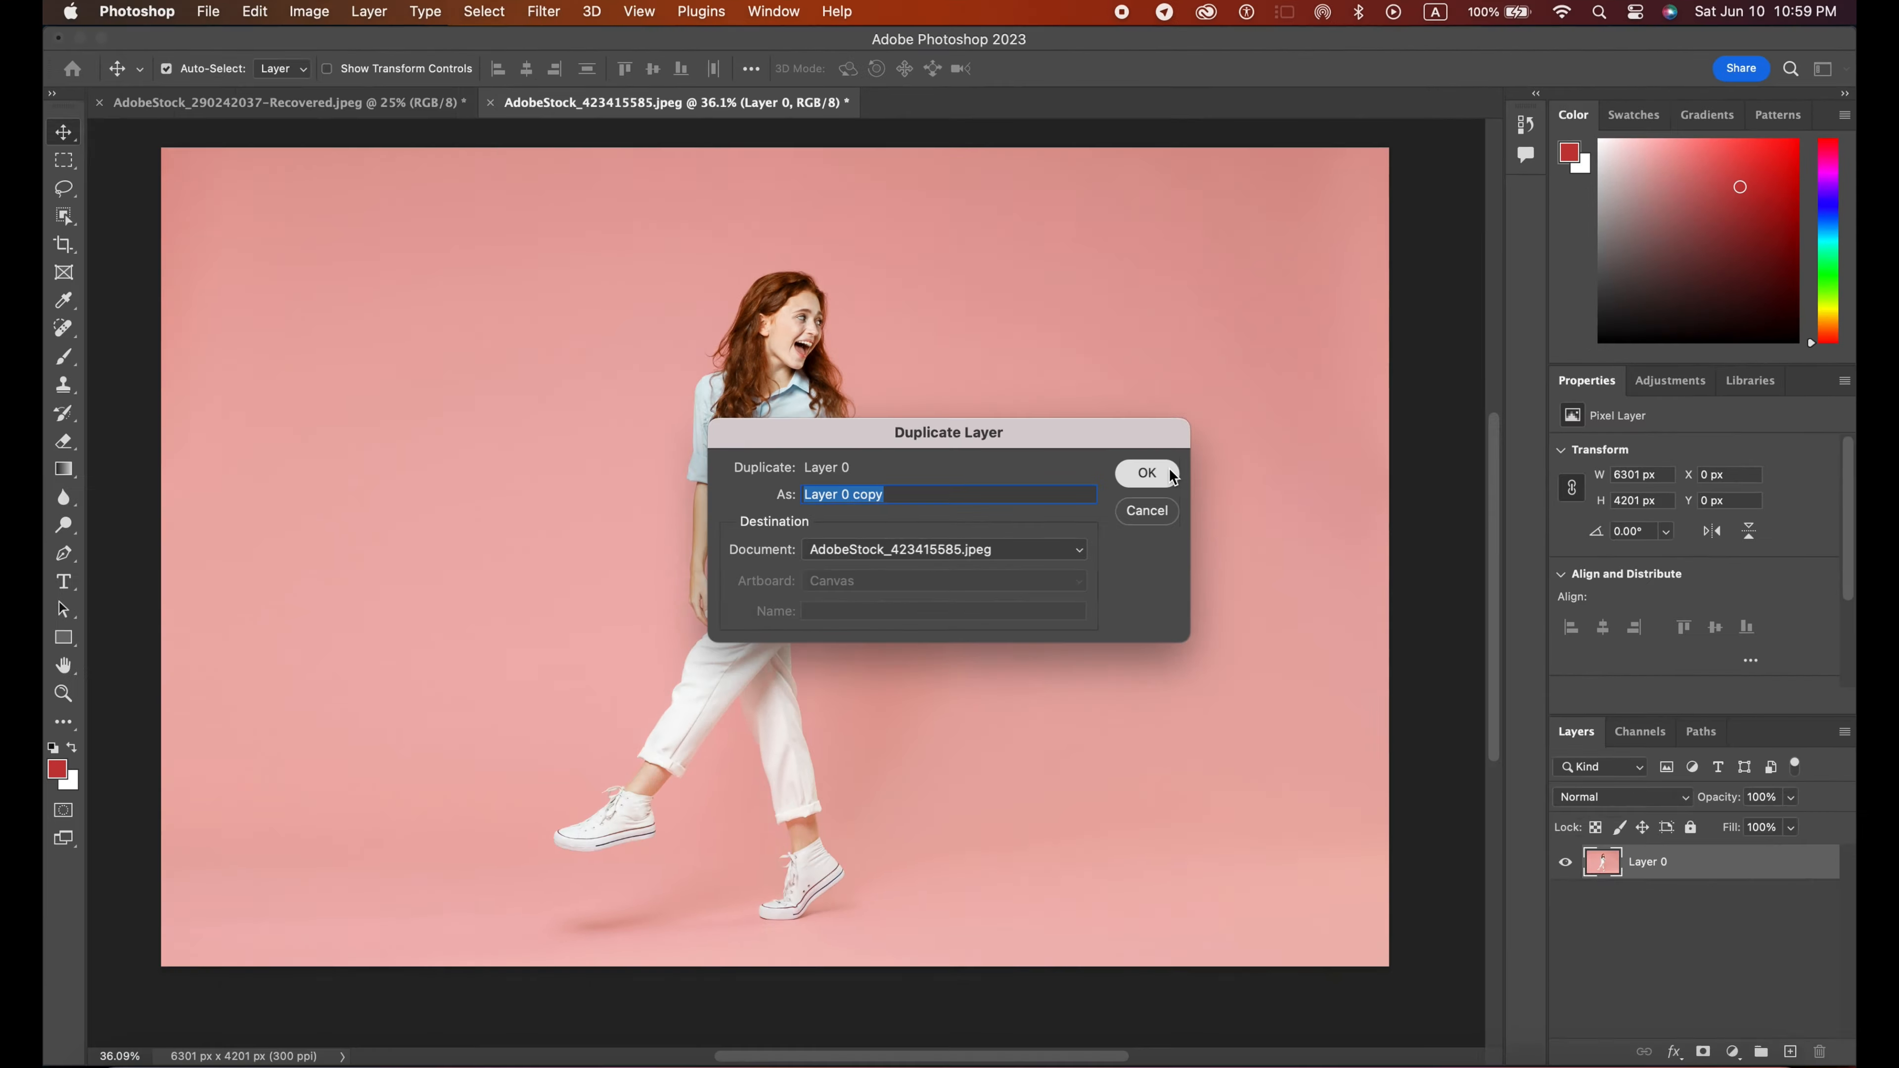
click(743, 784)
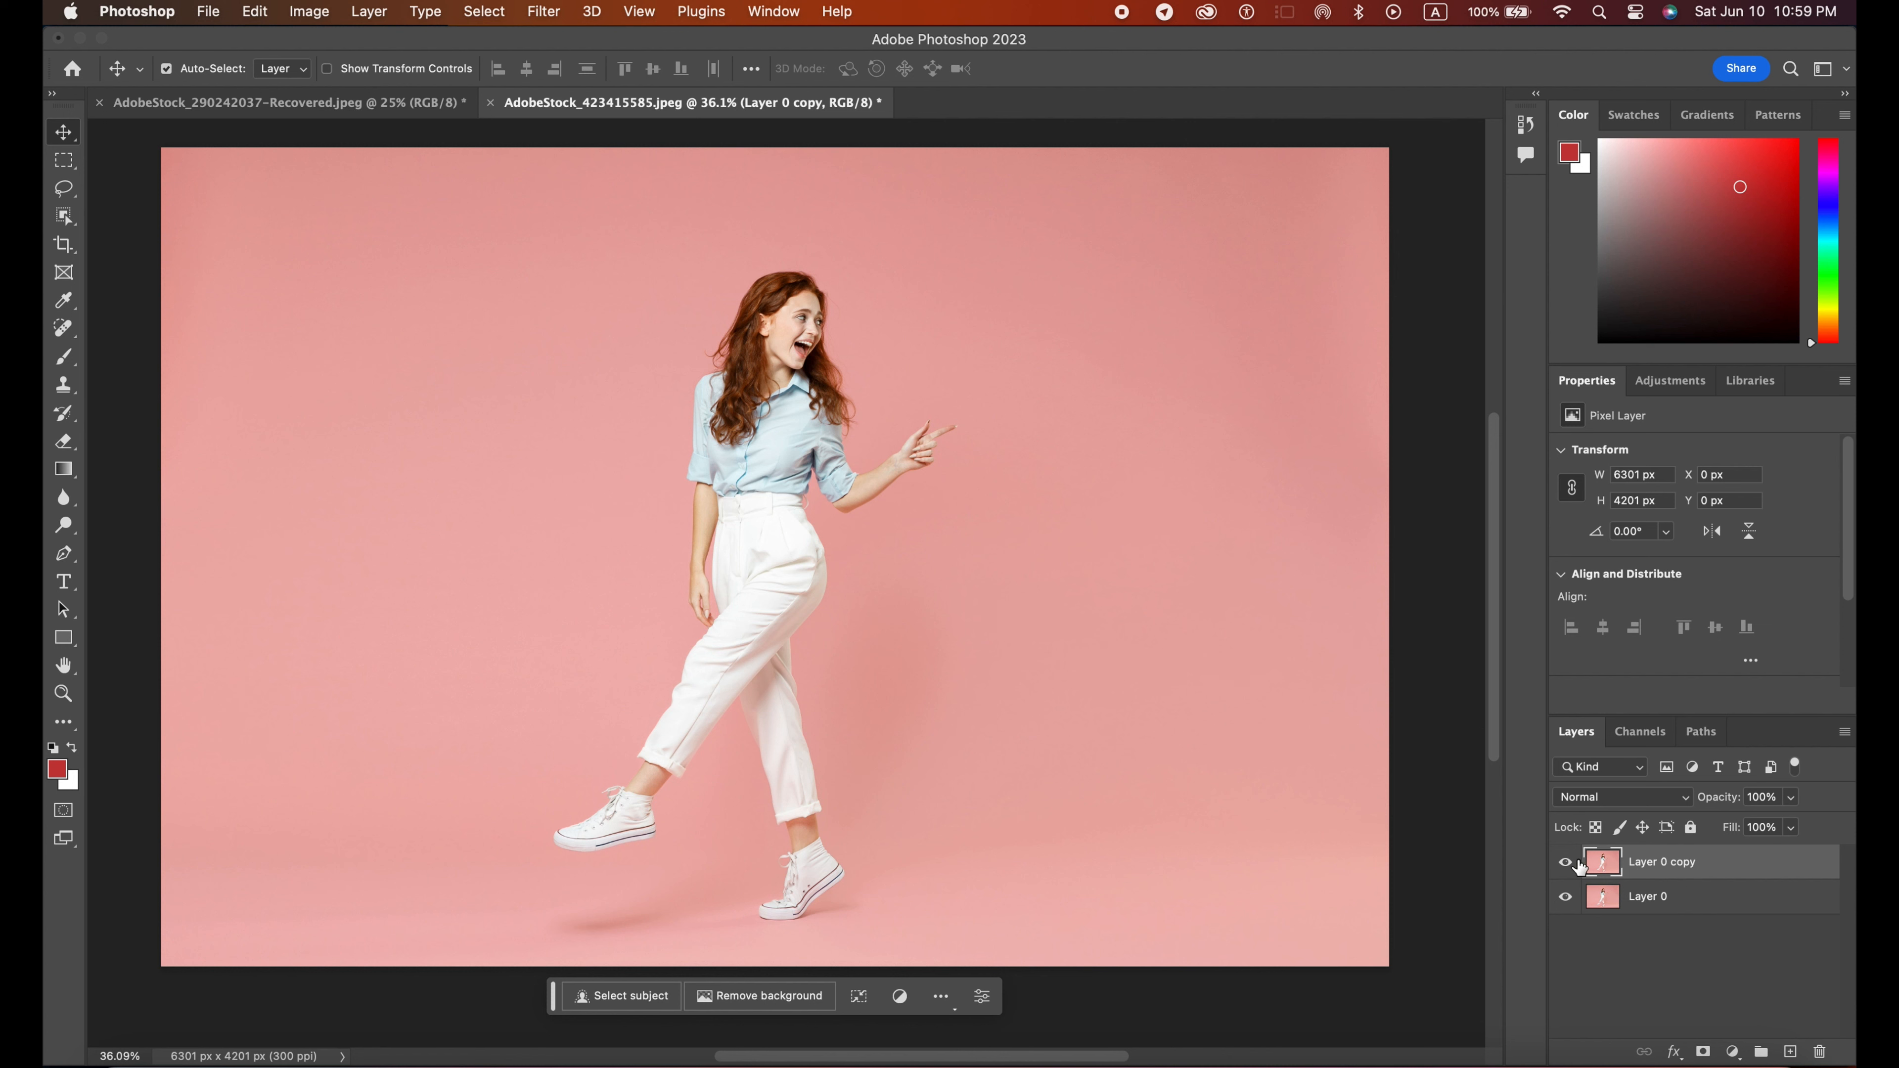
click(722, 996)
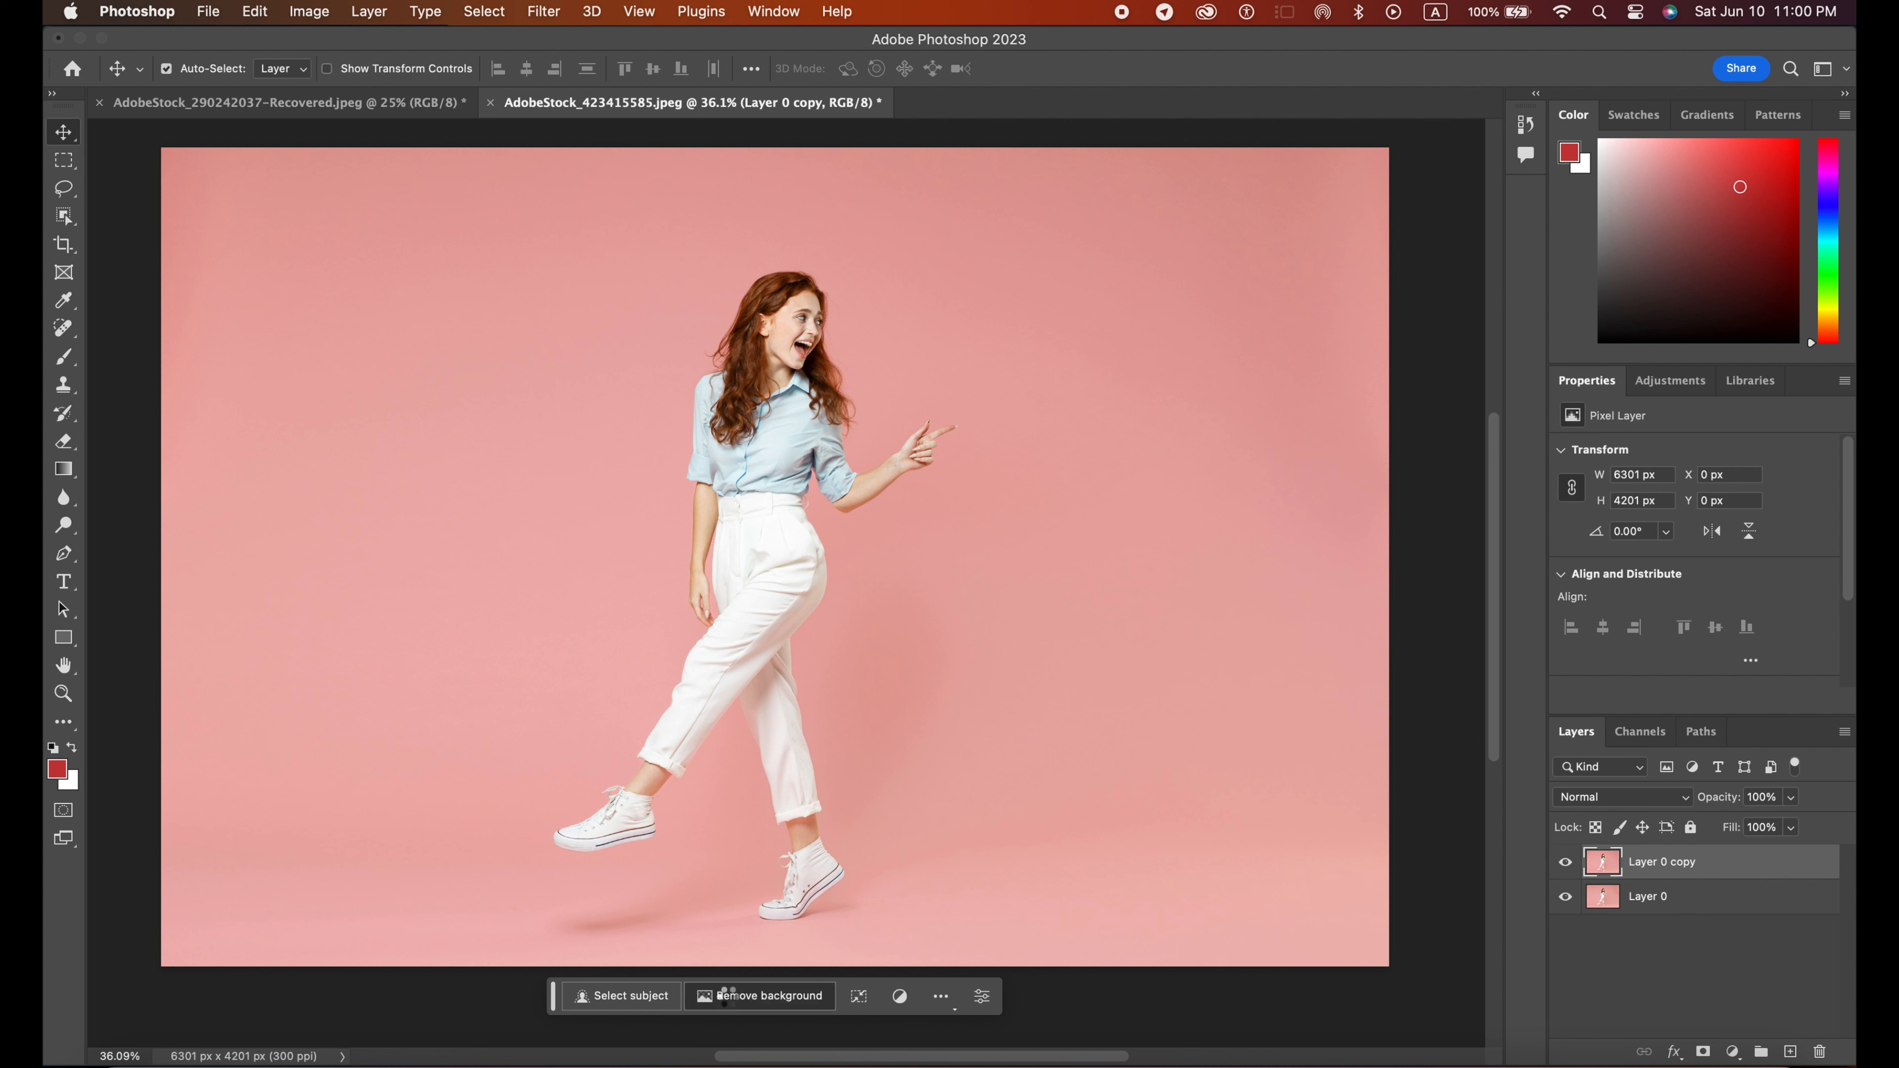
Step: Toggle the original Layer 0 off and on to check the cutout, and hide Layer 0 copy
click(1565, 897)
click(1564, 897)
click(1564, 862)
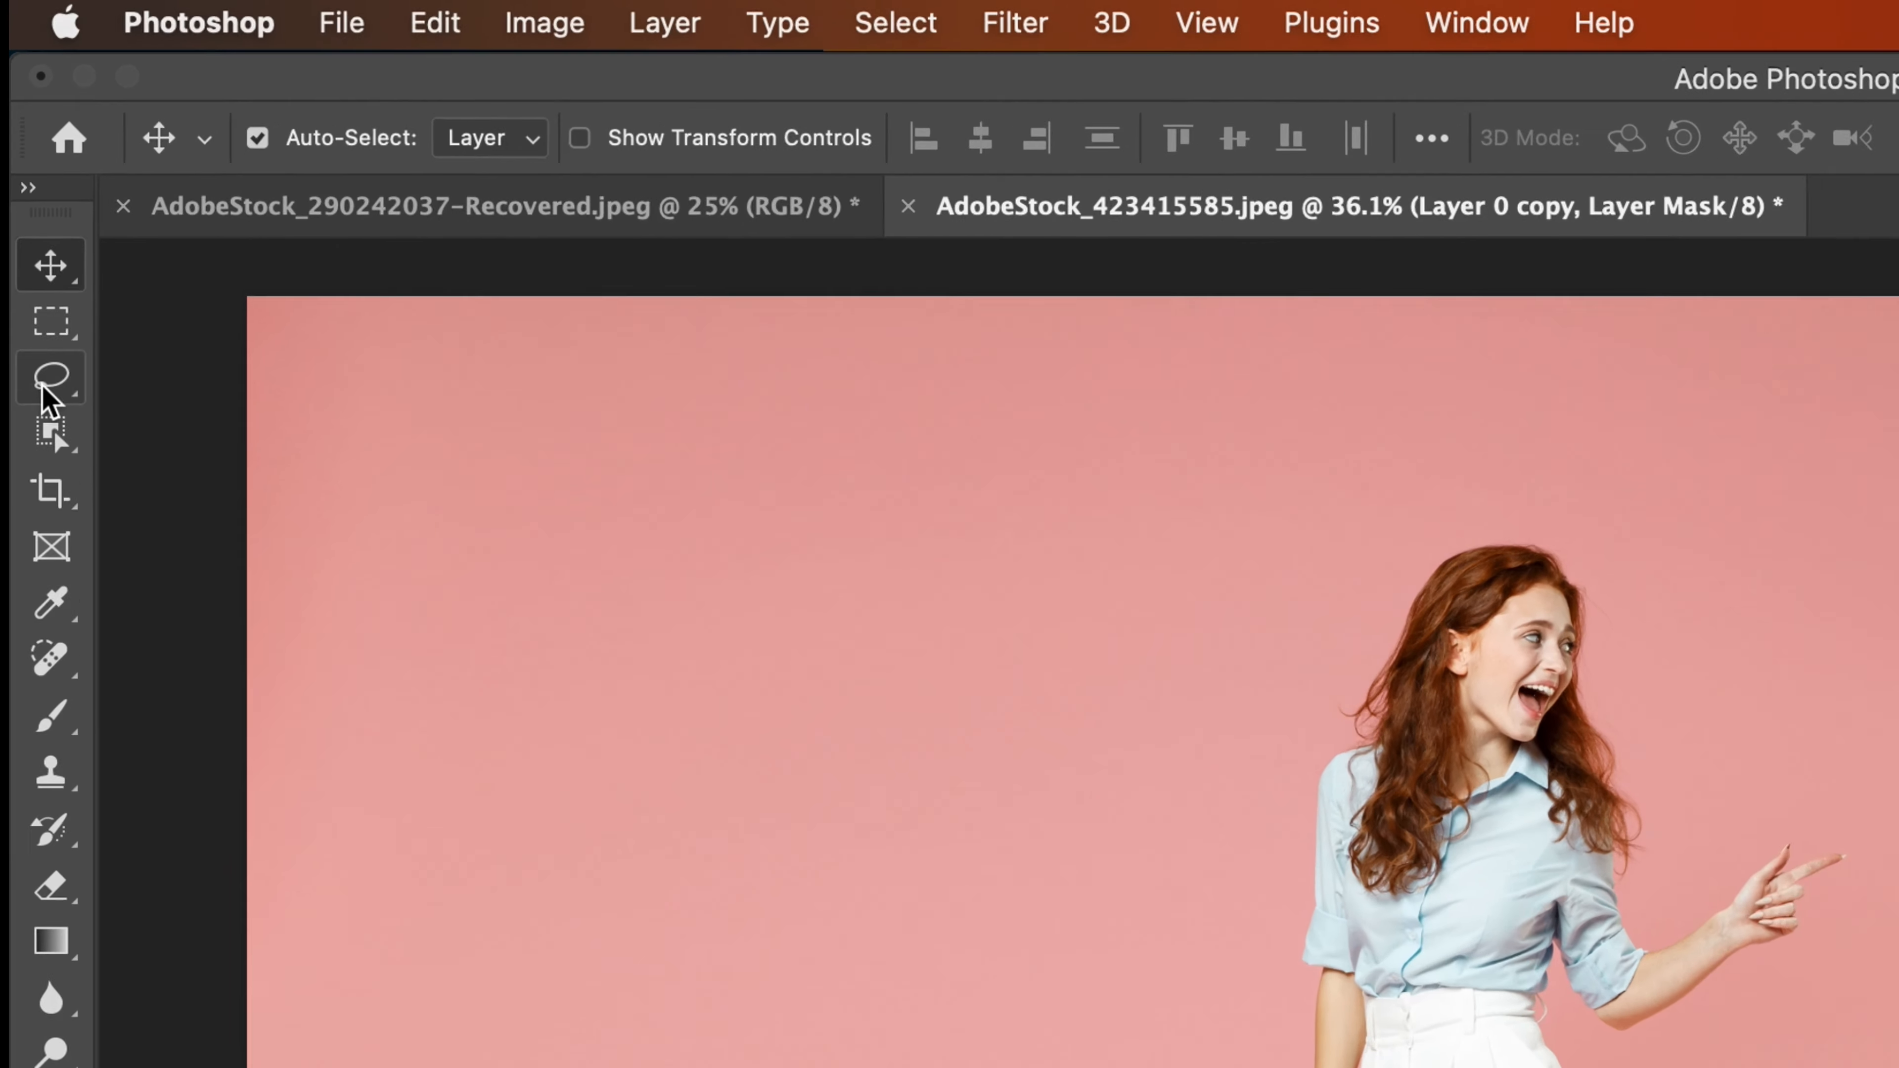
Step: Marquee-select a thin strip of the woman's hair on Layer 0, about 36 × 141 px, and copy it to a new layer
click(64, 159)
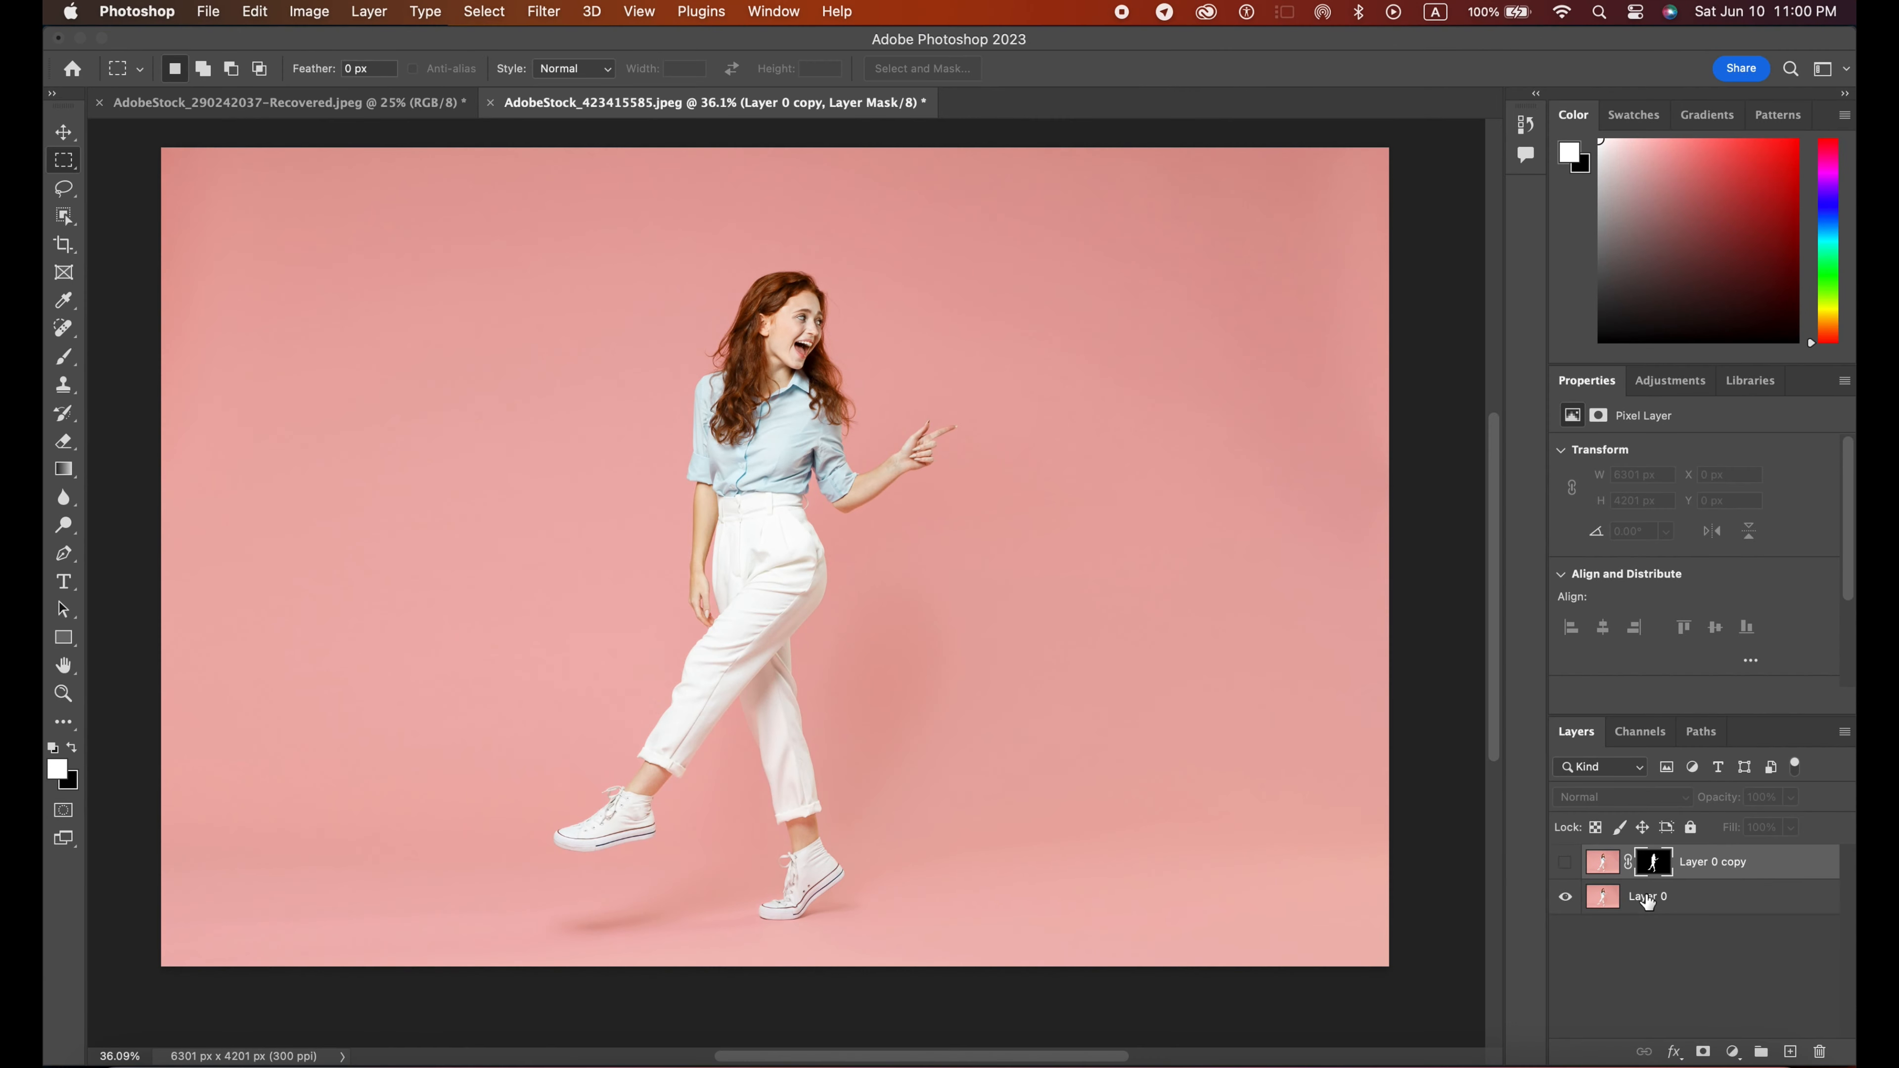
click(1648, 897)
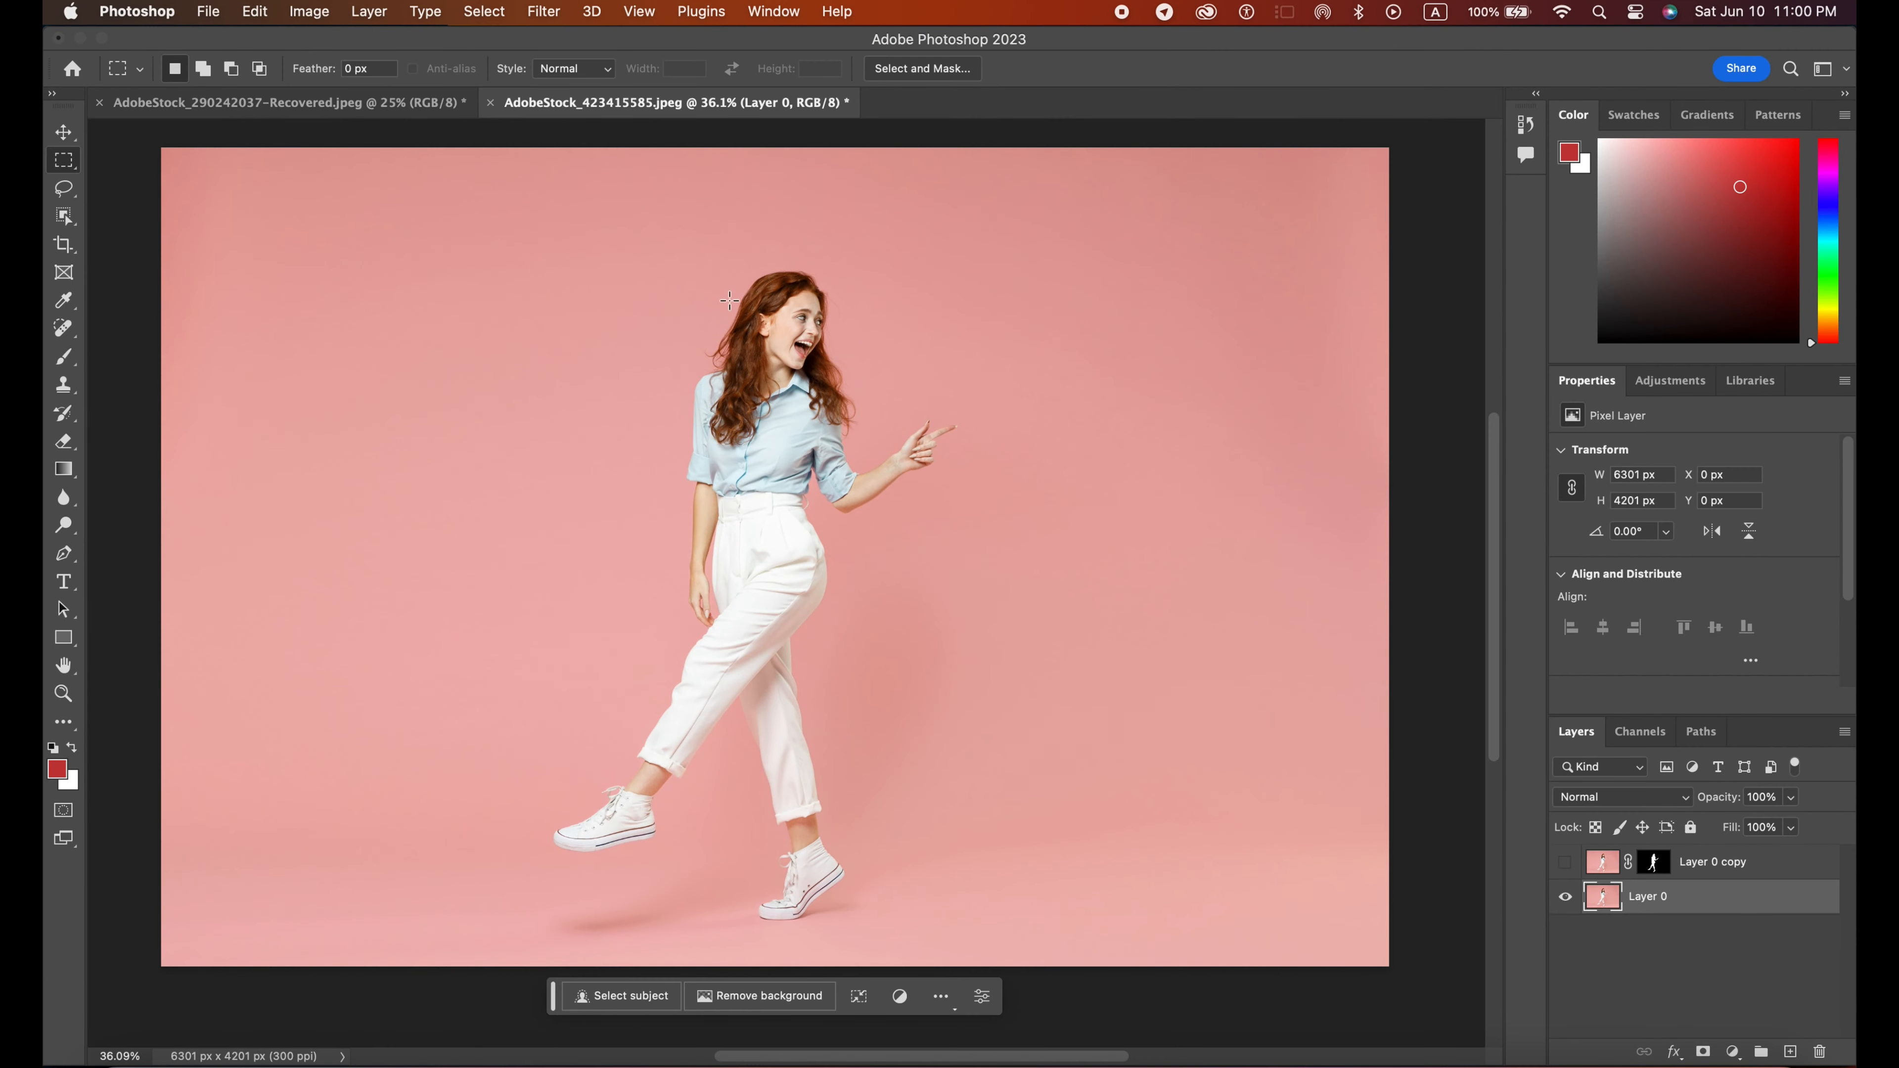
drag(769, 279, 776, 303)
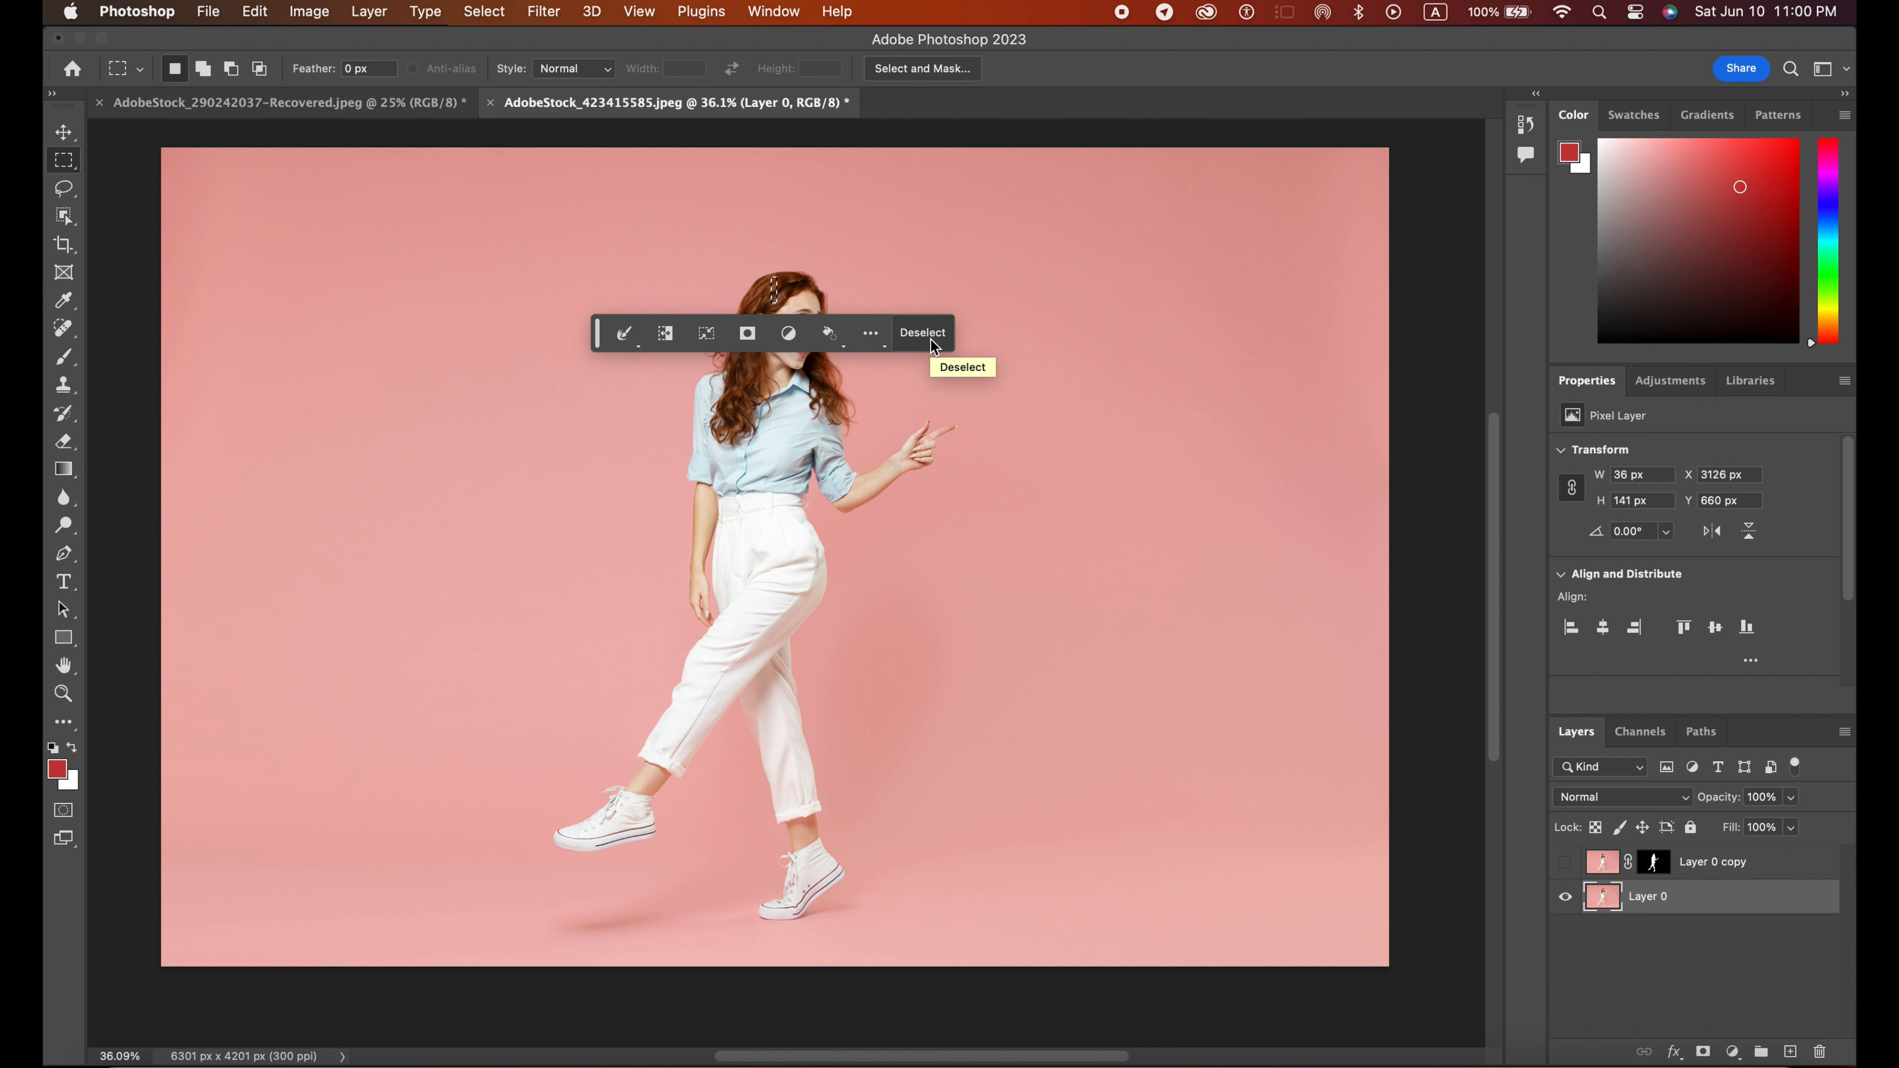
key(super+j)
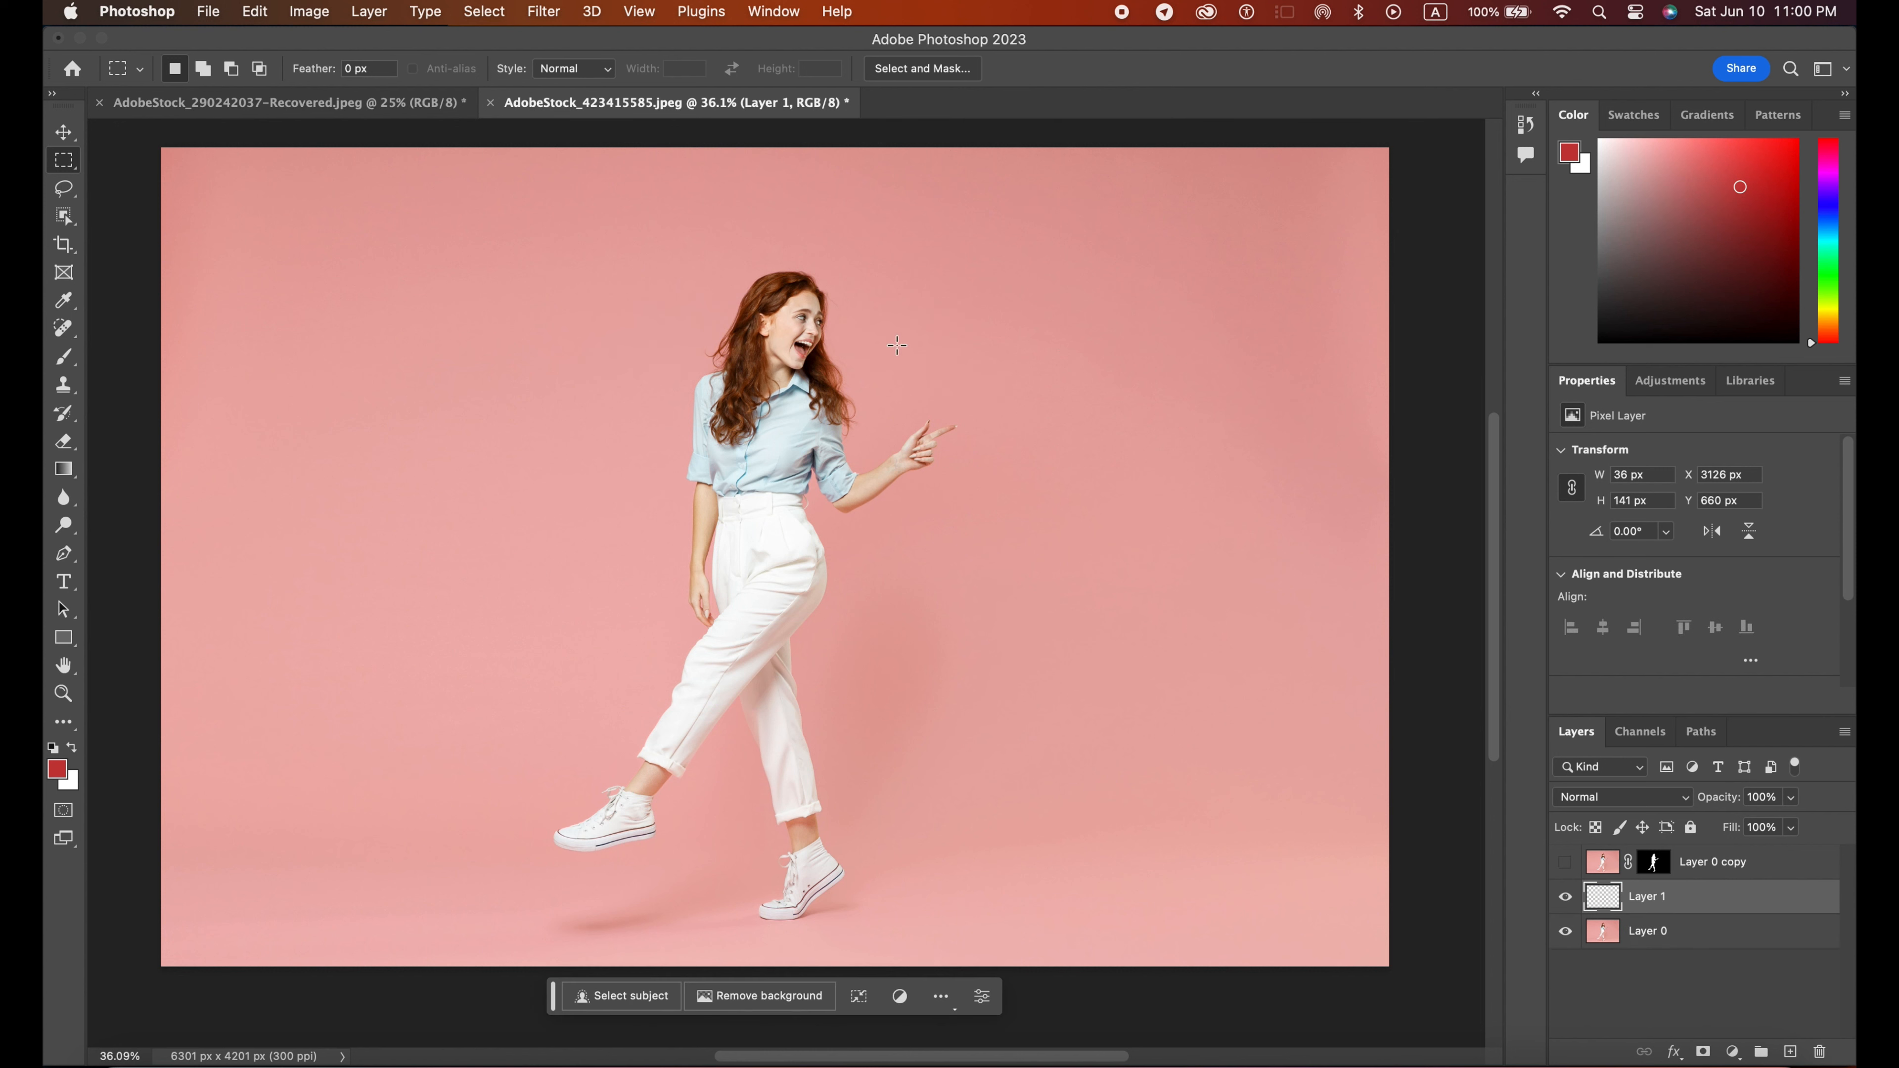
Step: Stretch the hair strip horizontally in both directions to the full canvas width, keeping its height
key(super+t)
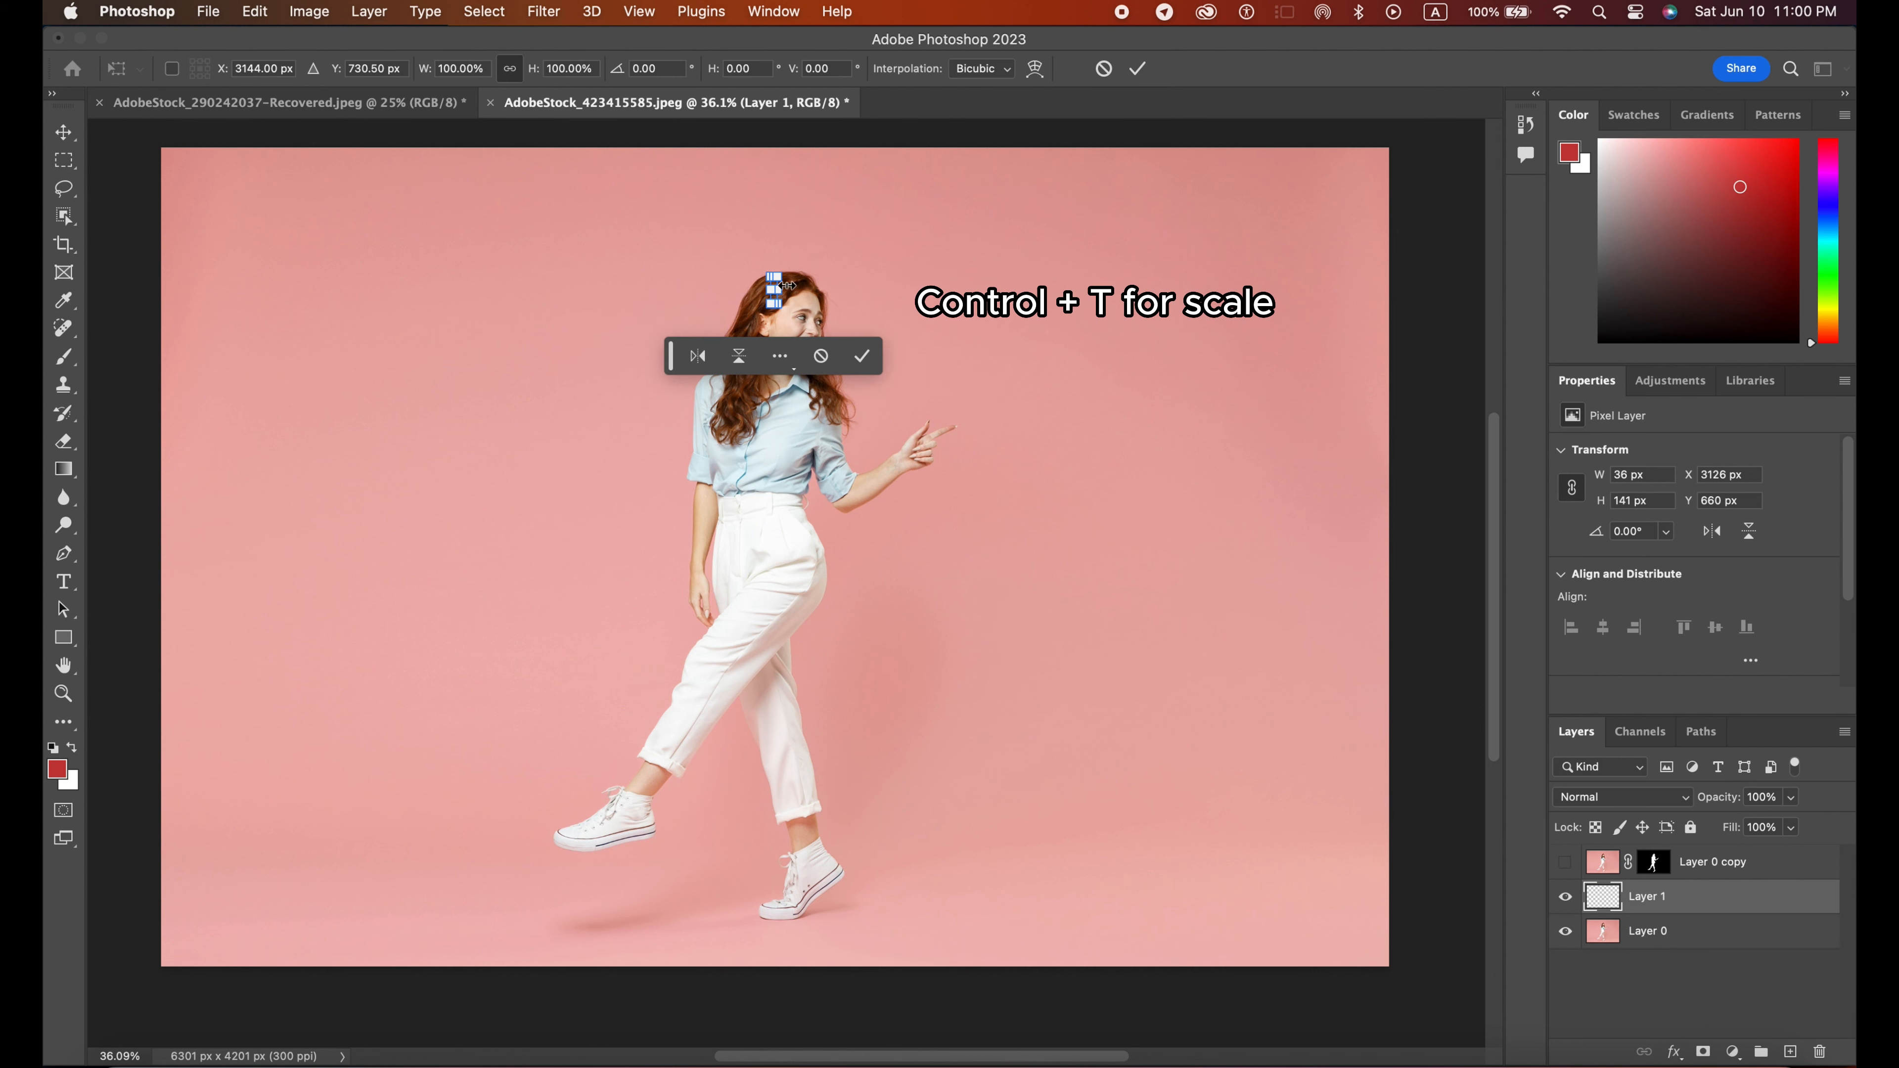
drag(783, 287, 1390, 292)
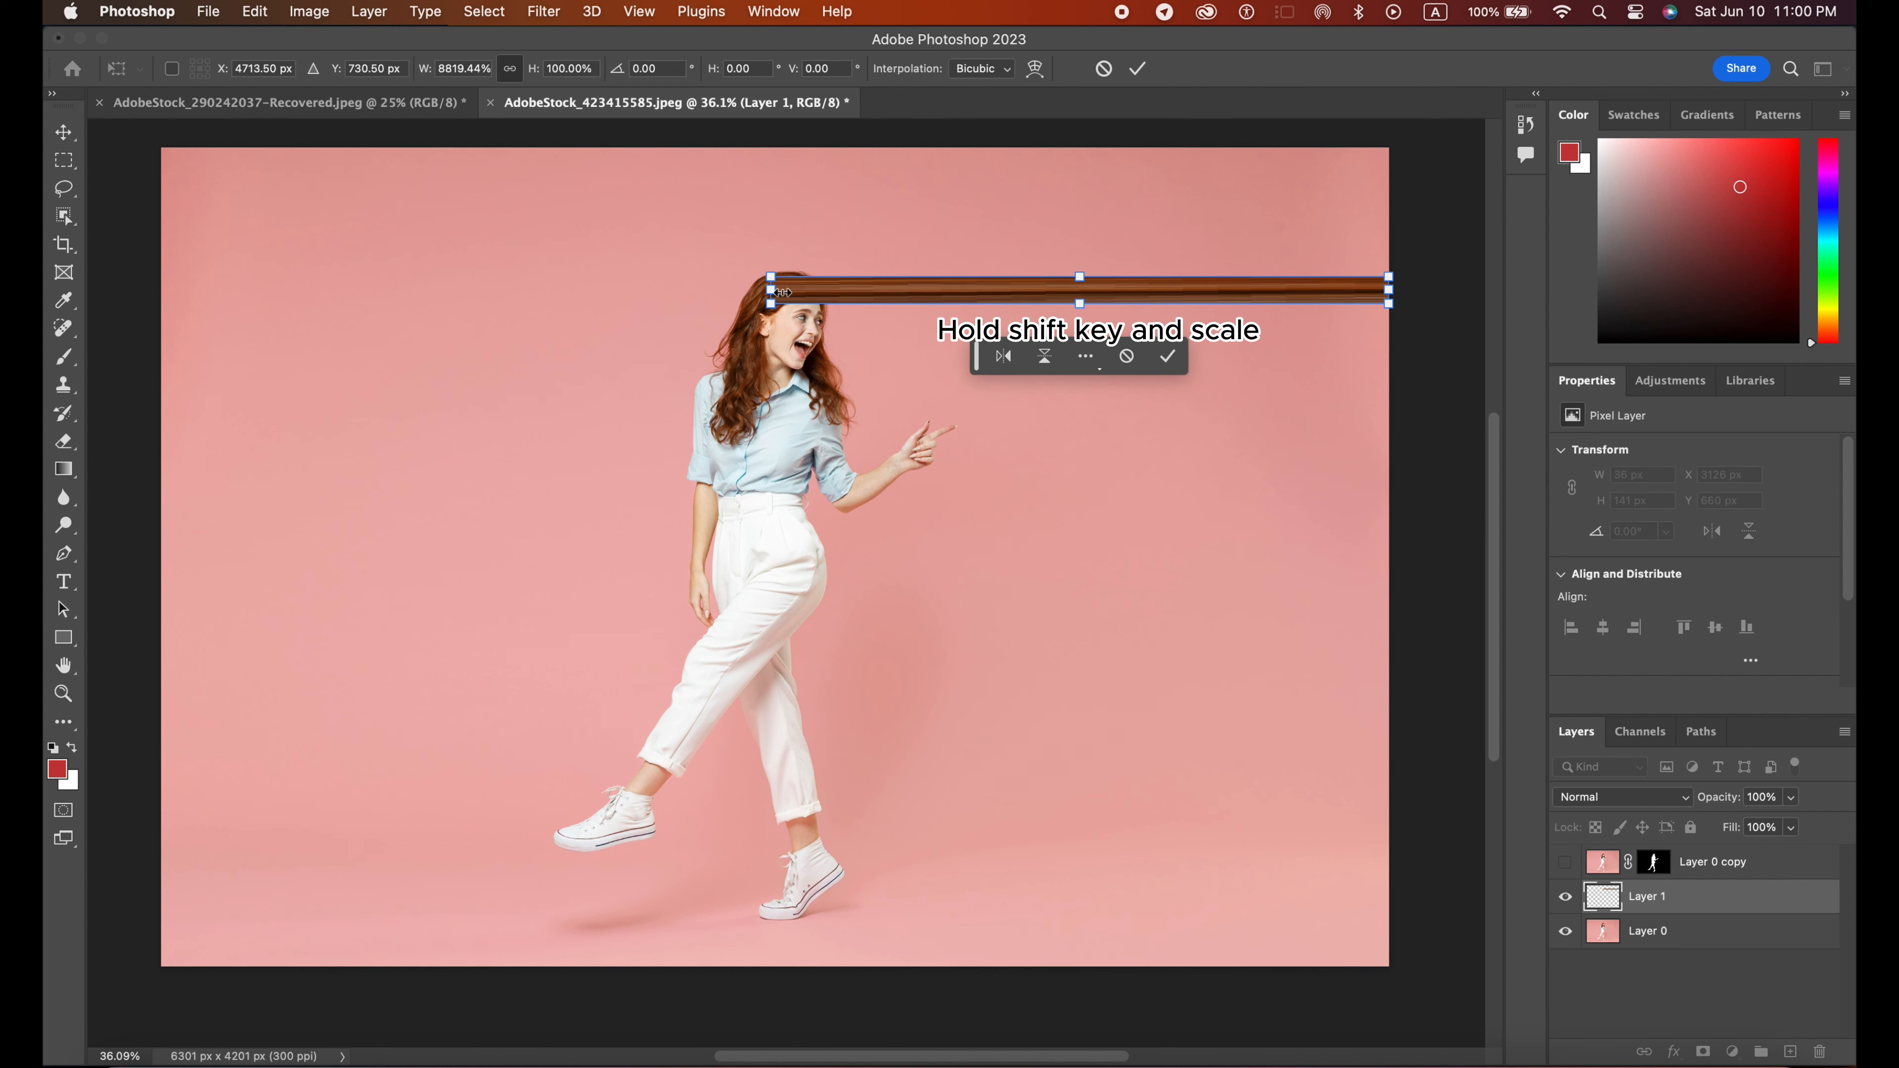
drag(775, 291, 162, 293)
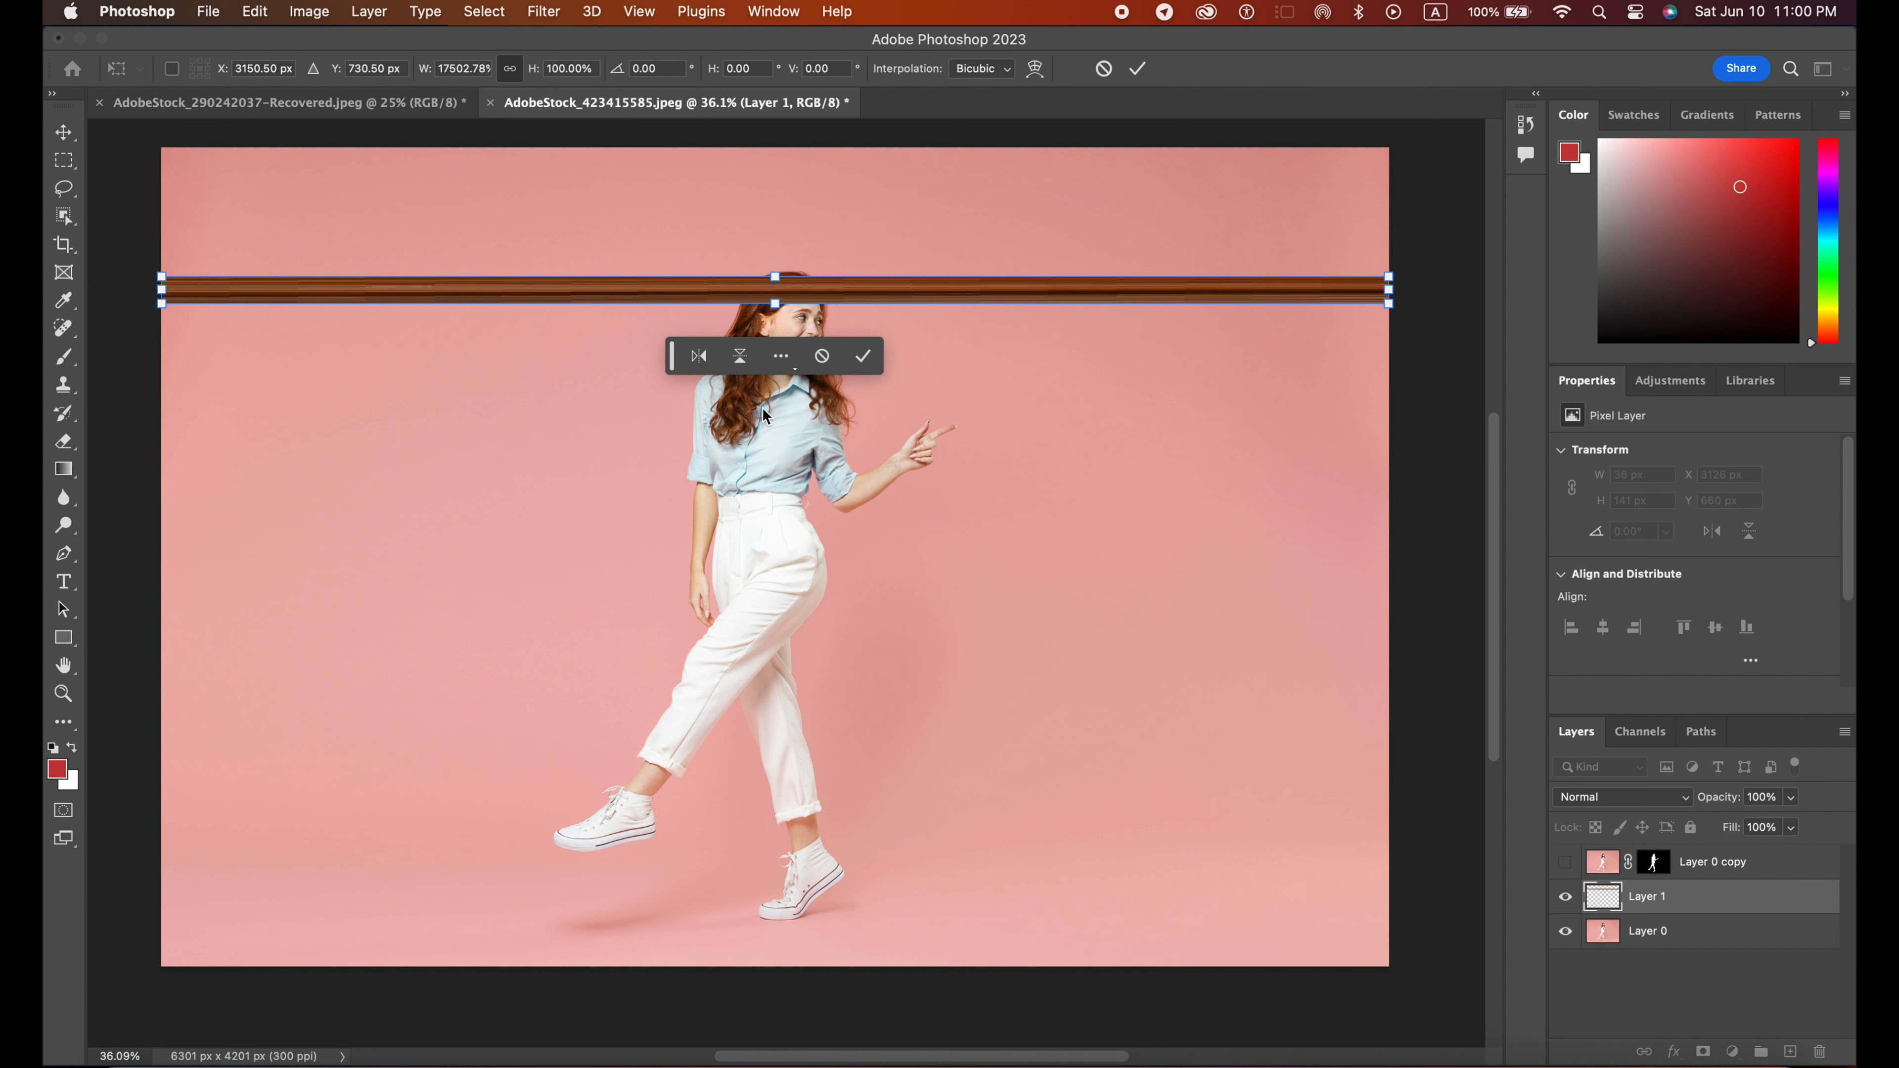
click(63, 160)
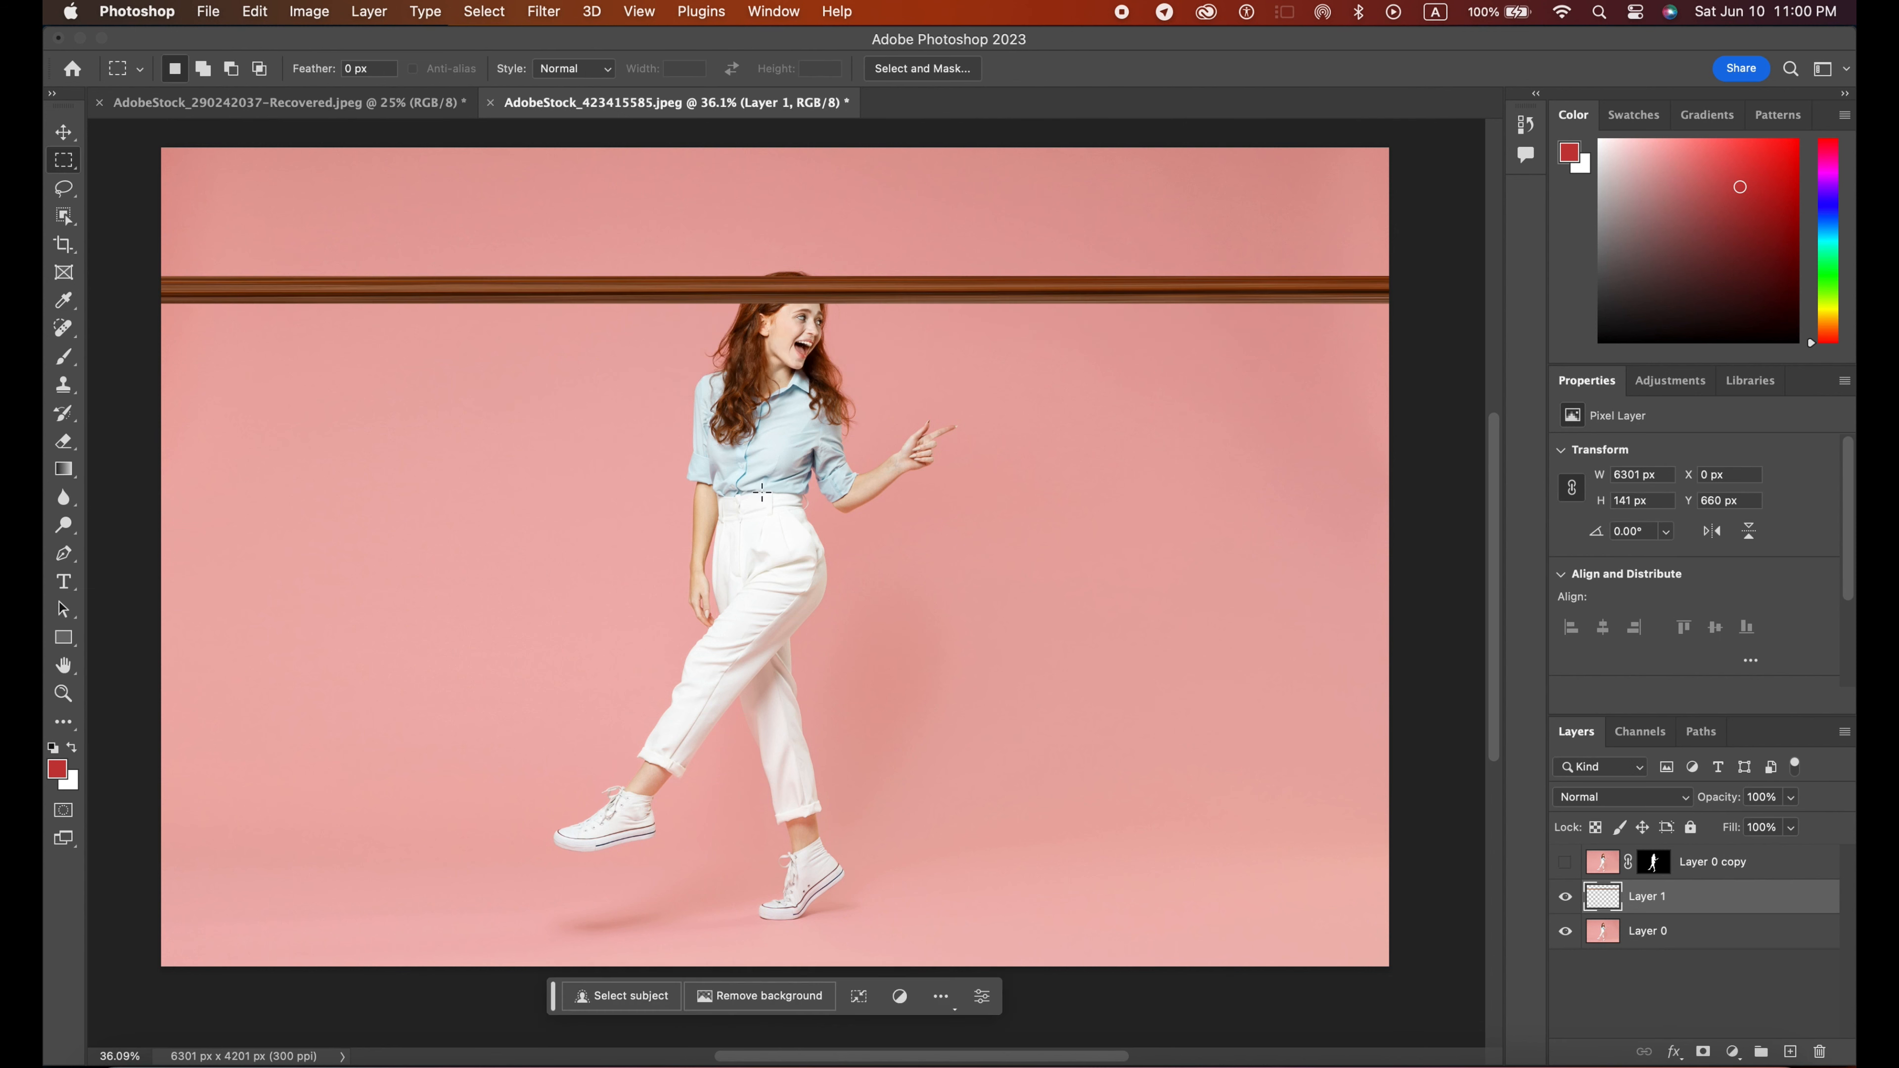
Step: Select a thin strip of the blue shirt, about 17 × 140 px, and copy it from Layer 0 to a new layer
drag(773, 412, 776, 437)
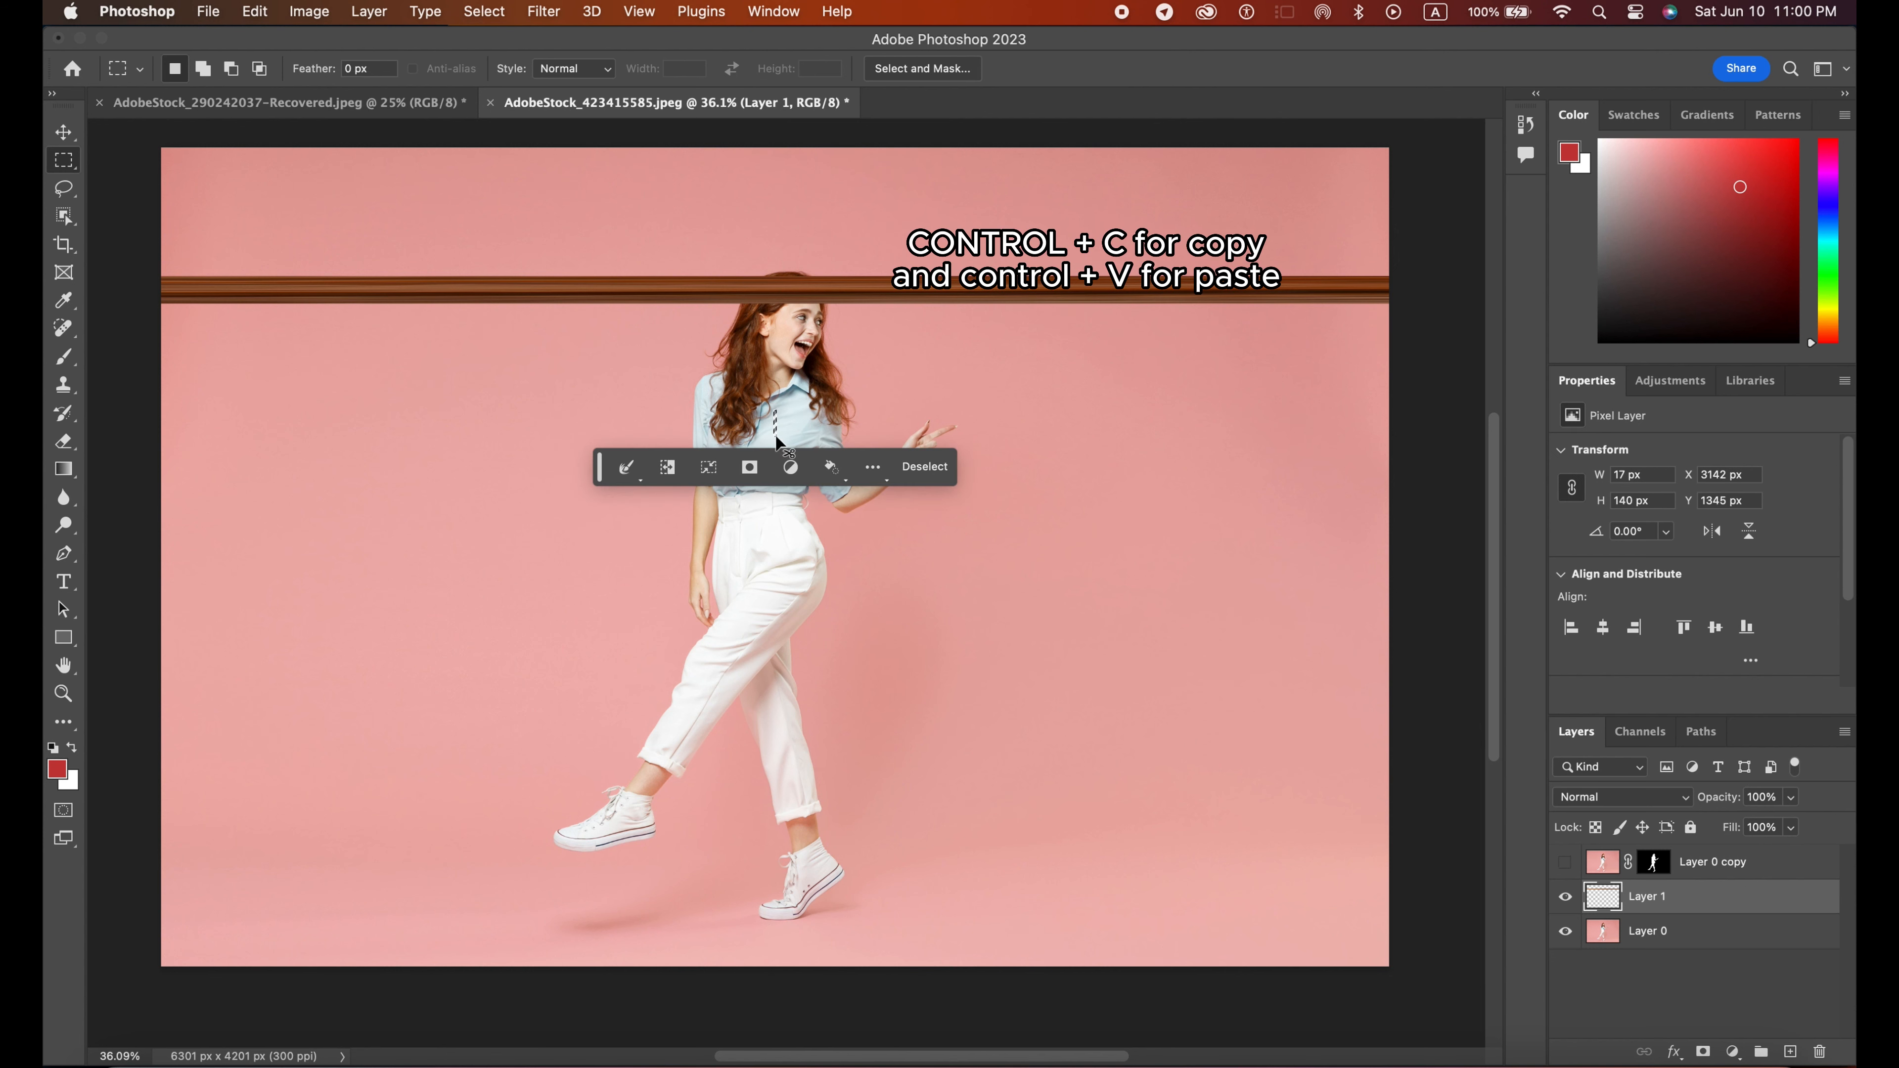
click(1662, 932)
key(super+c)
key(super+v)
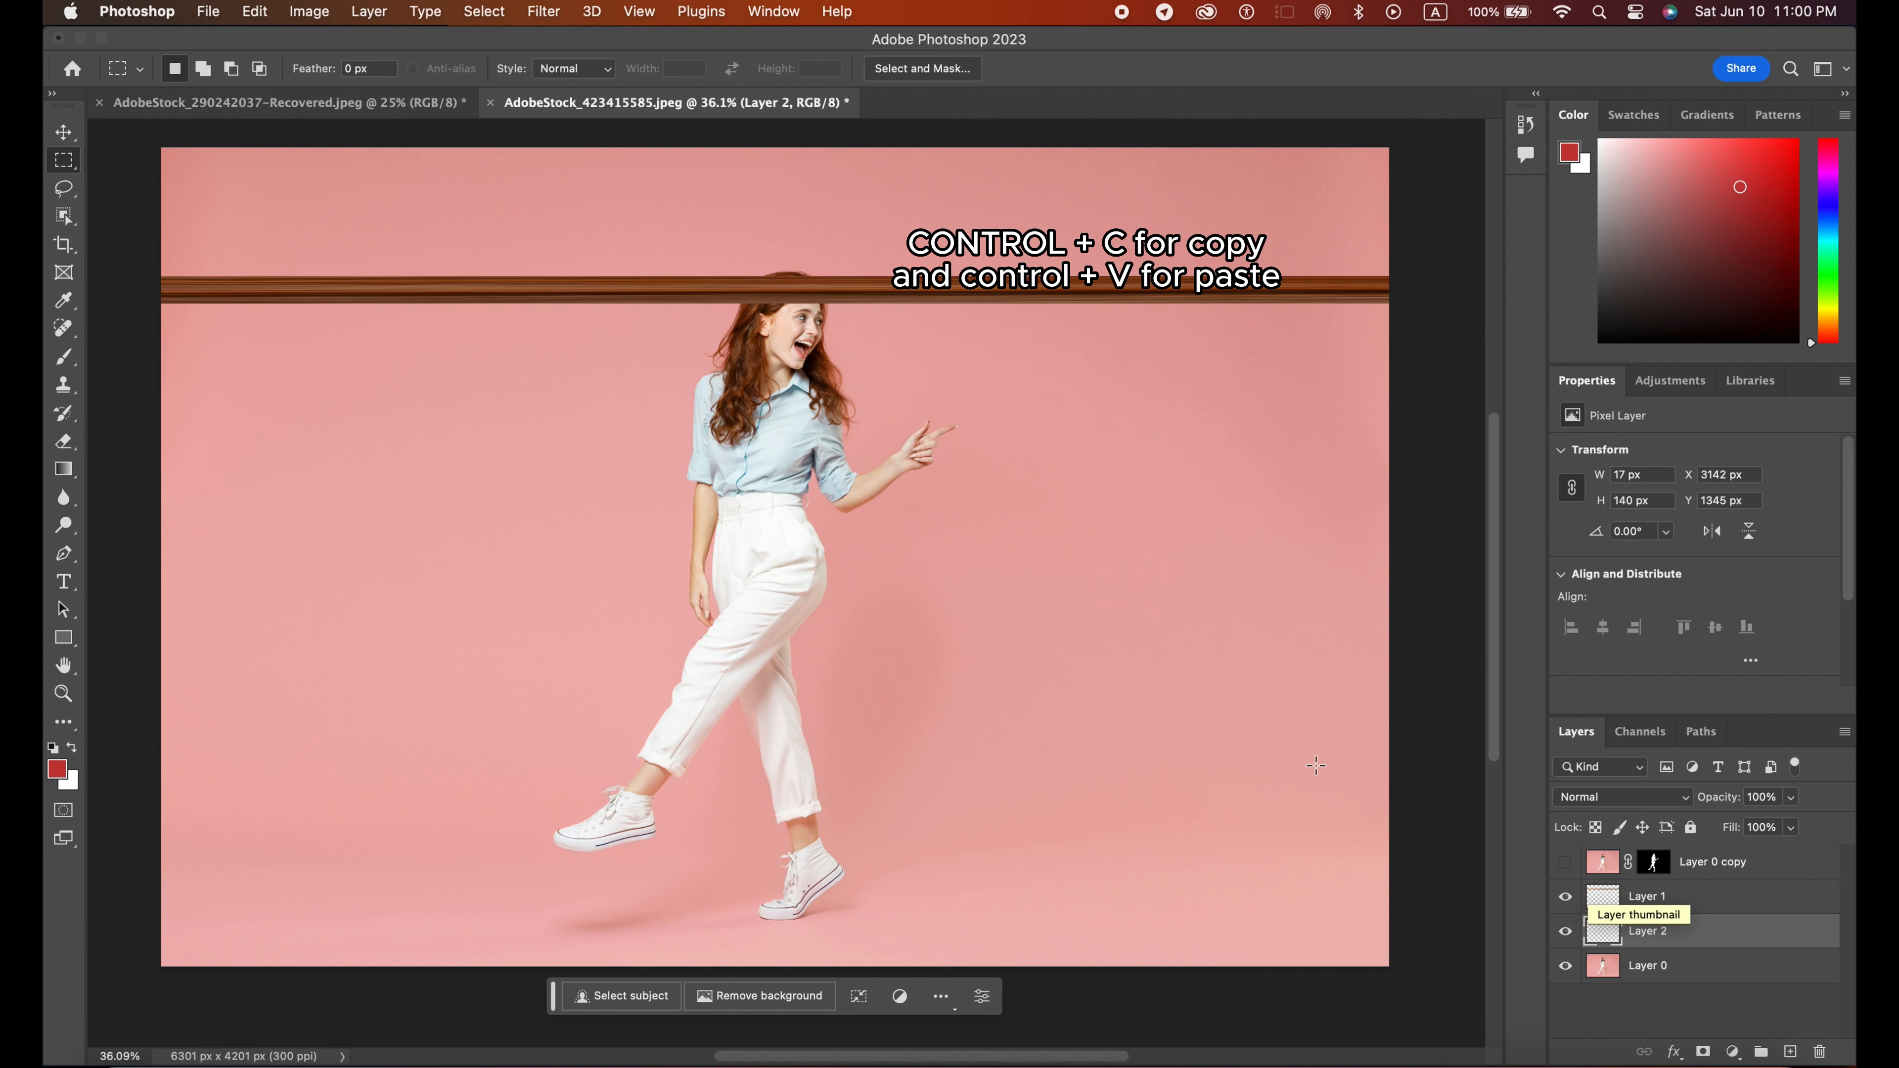
Step: Stretch the shirt strip horizontally in both directions to the full canvas width, keeping its height
key(super+t)
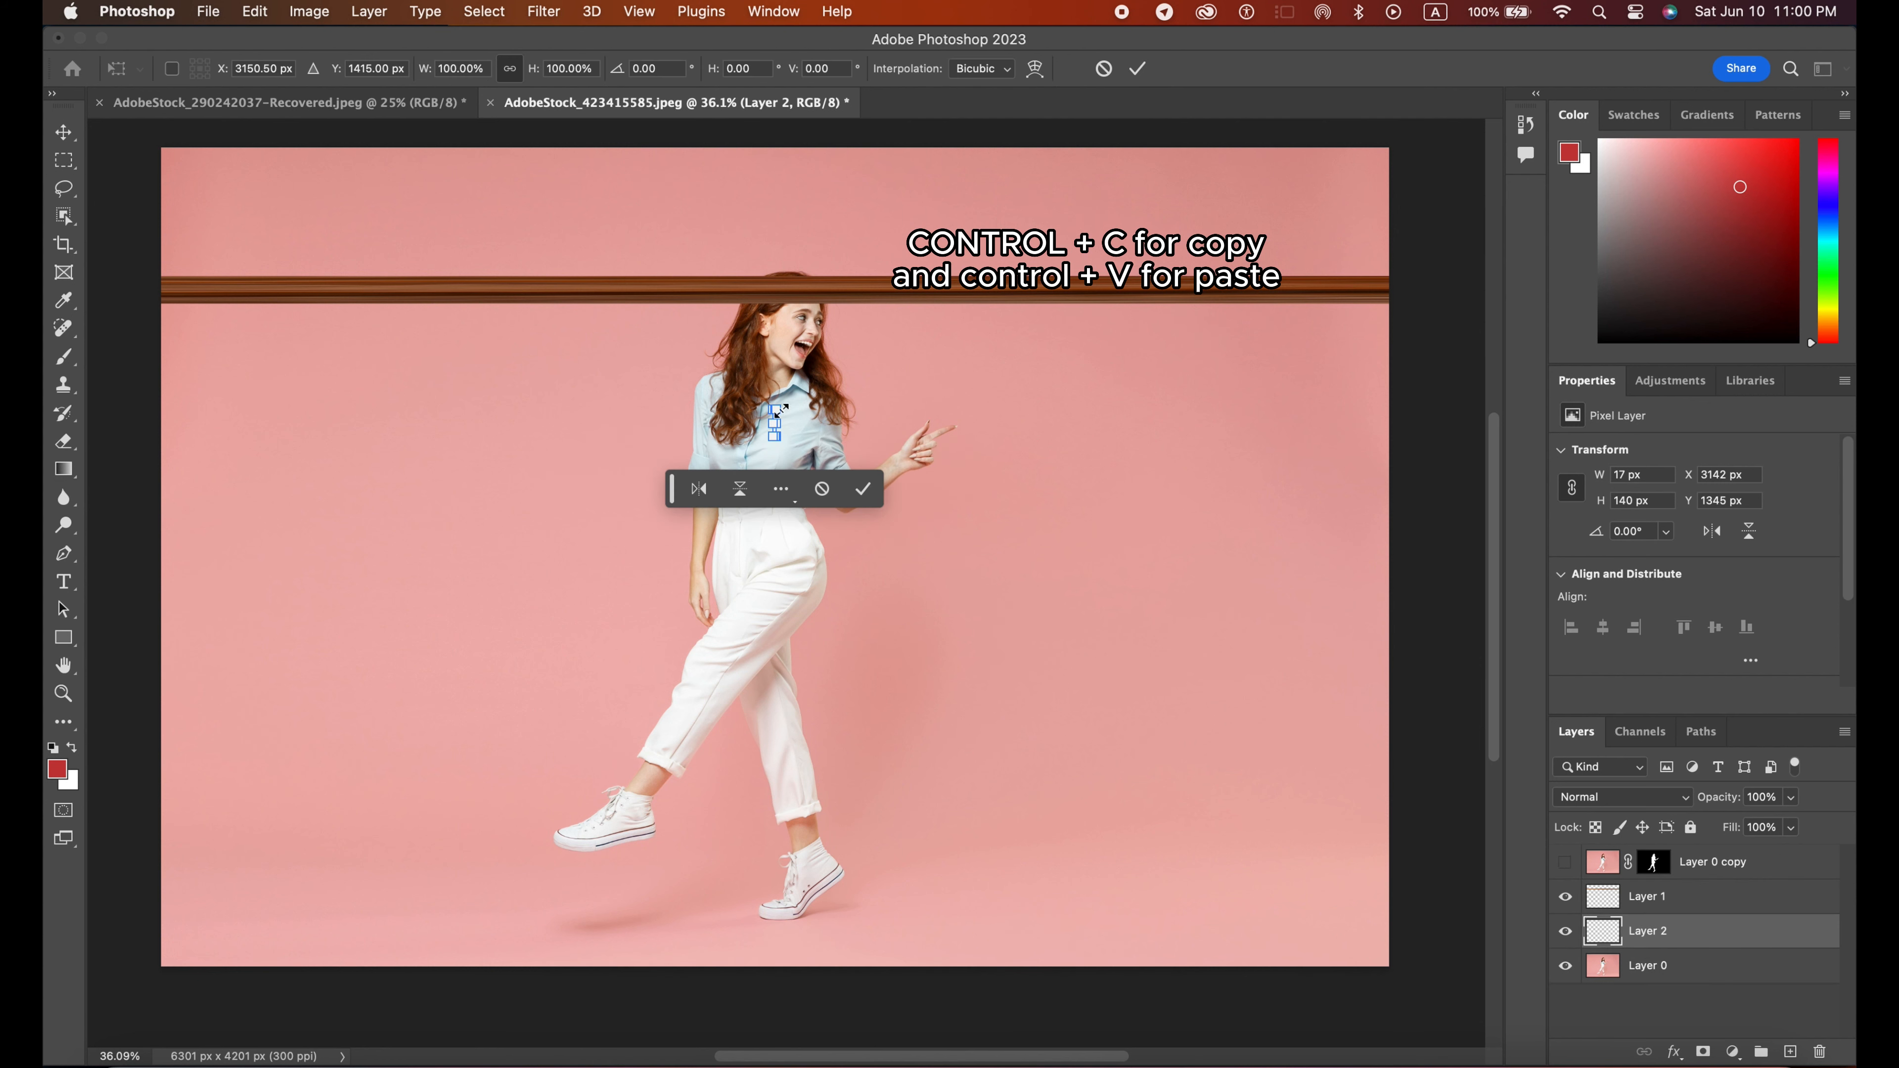
drag(780, 410, 1387, 456)
drag(774, 422, 159, 415)
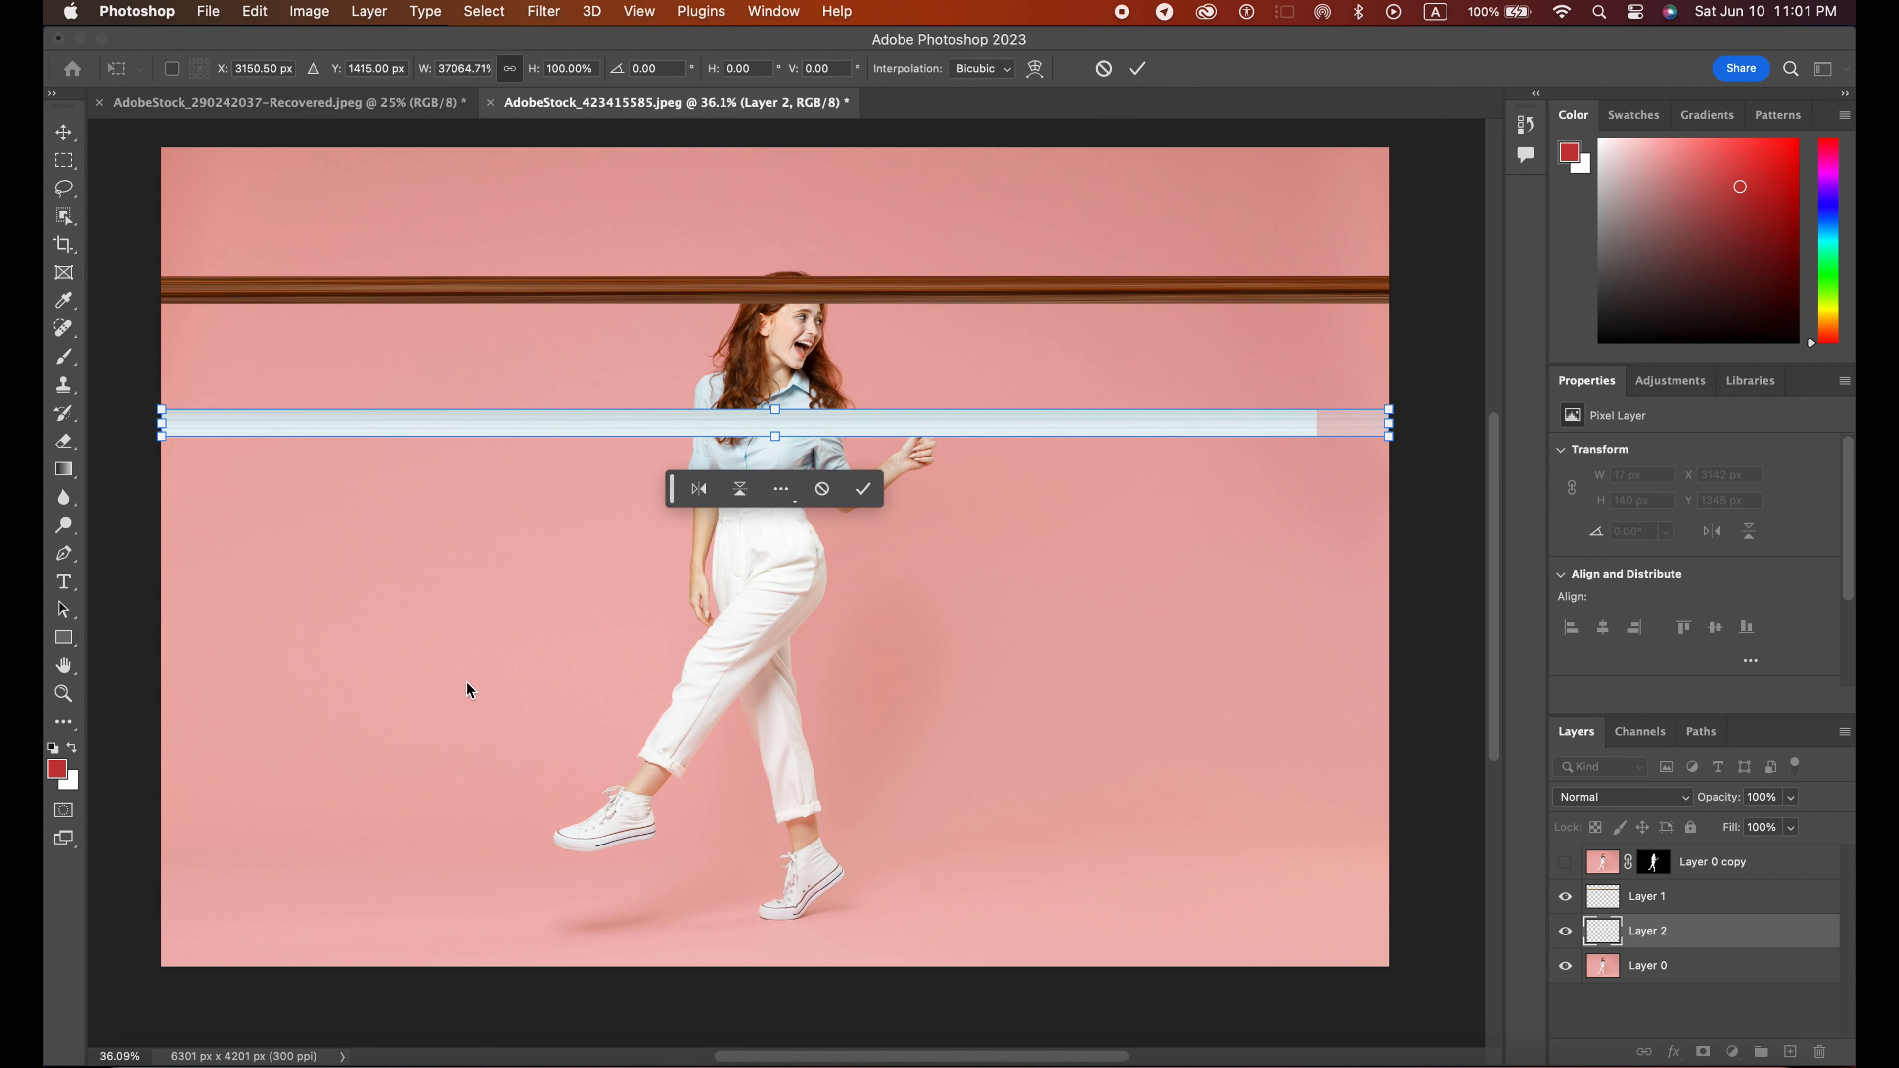
click(64, 160)
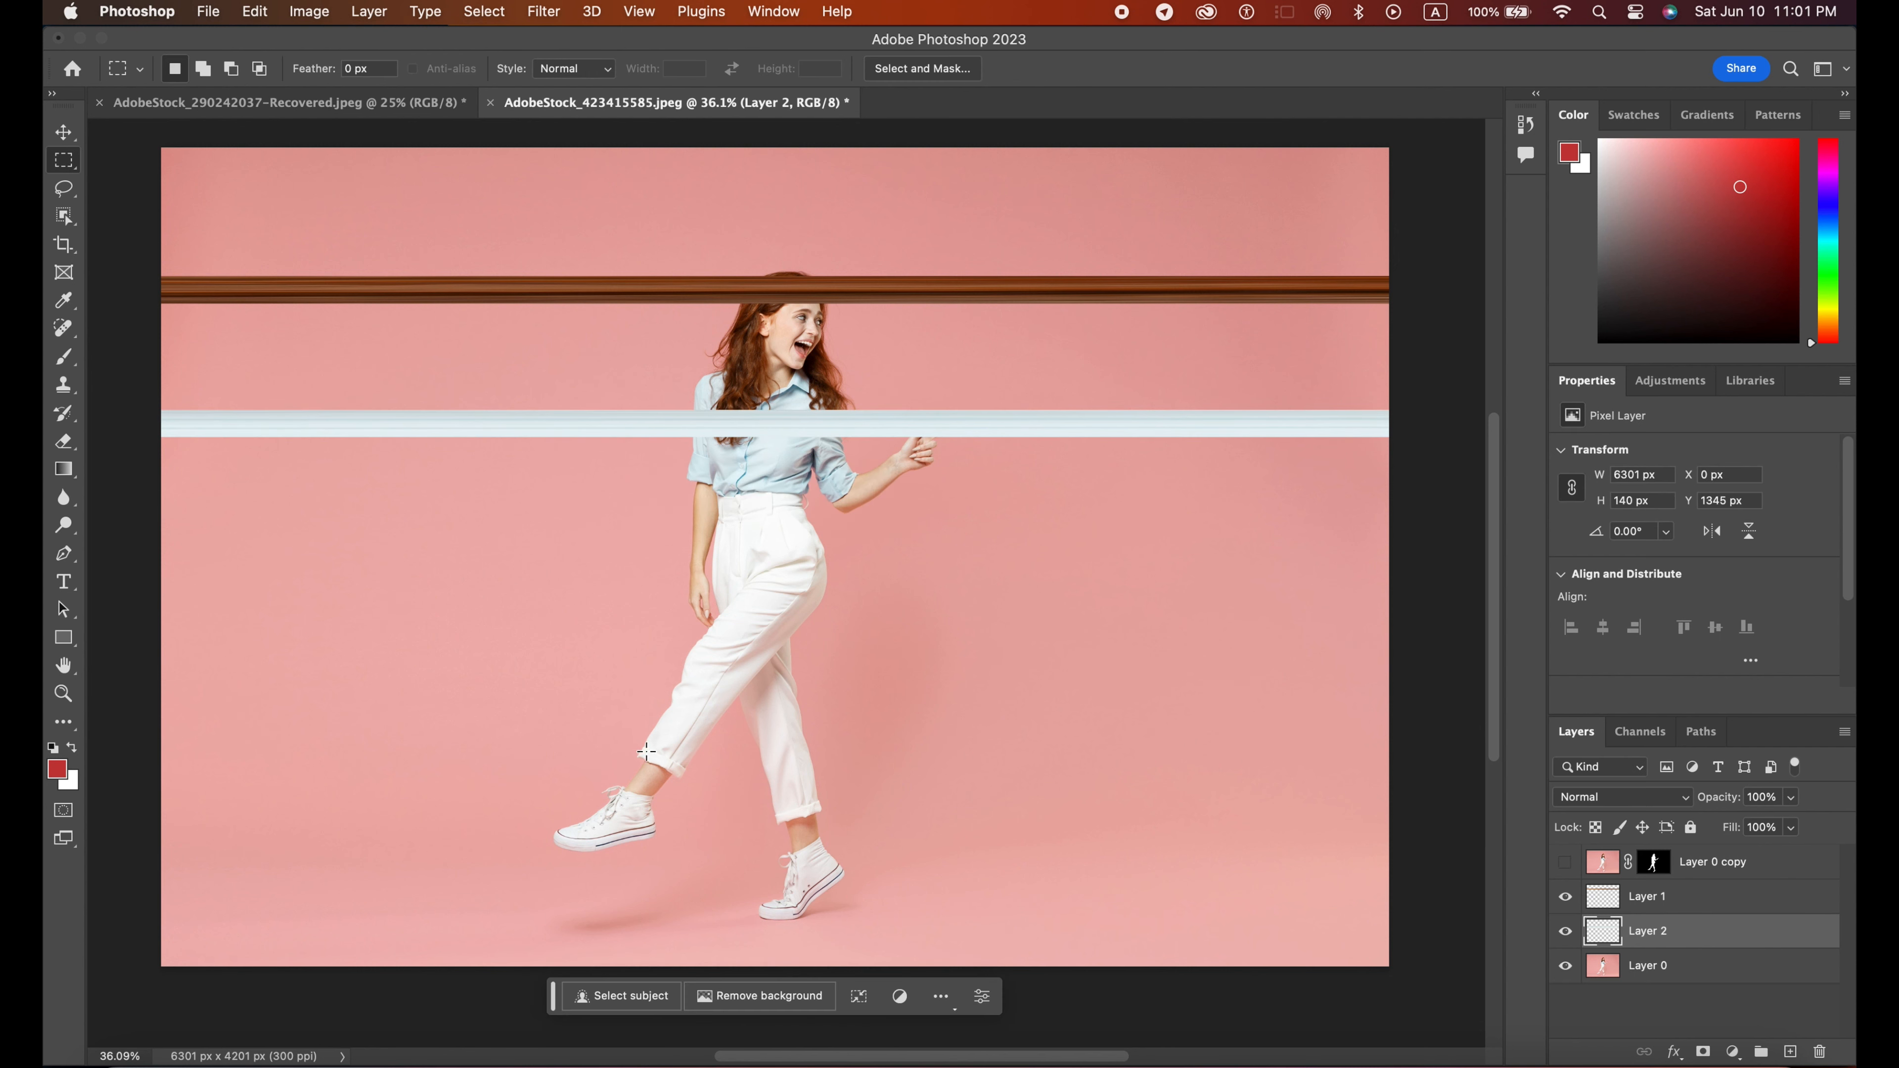
Step: Select a strip across the raised leg's trouser cuff and ankle, about 20 × 176 px, and copy it from Layer 0 to a new layer
drag(646, 751, 653, 778)
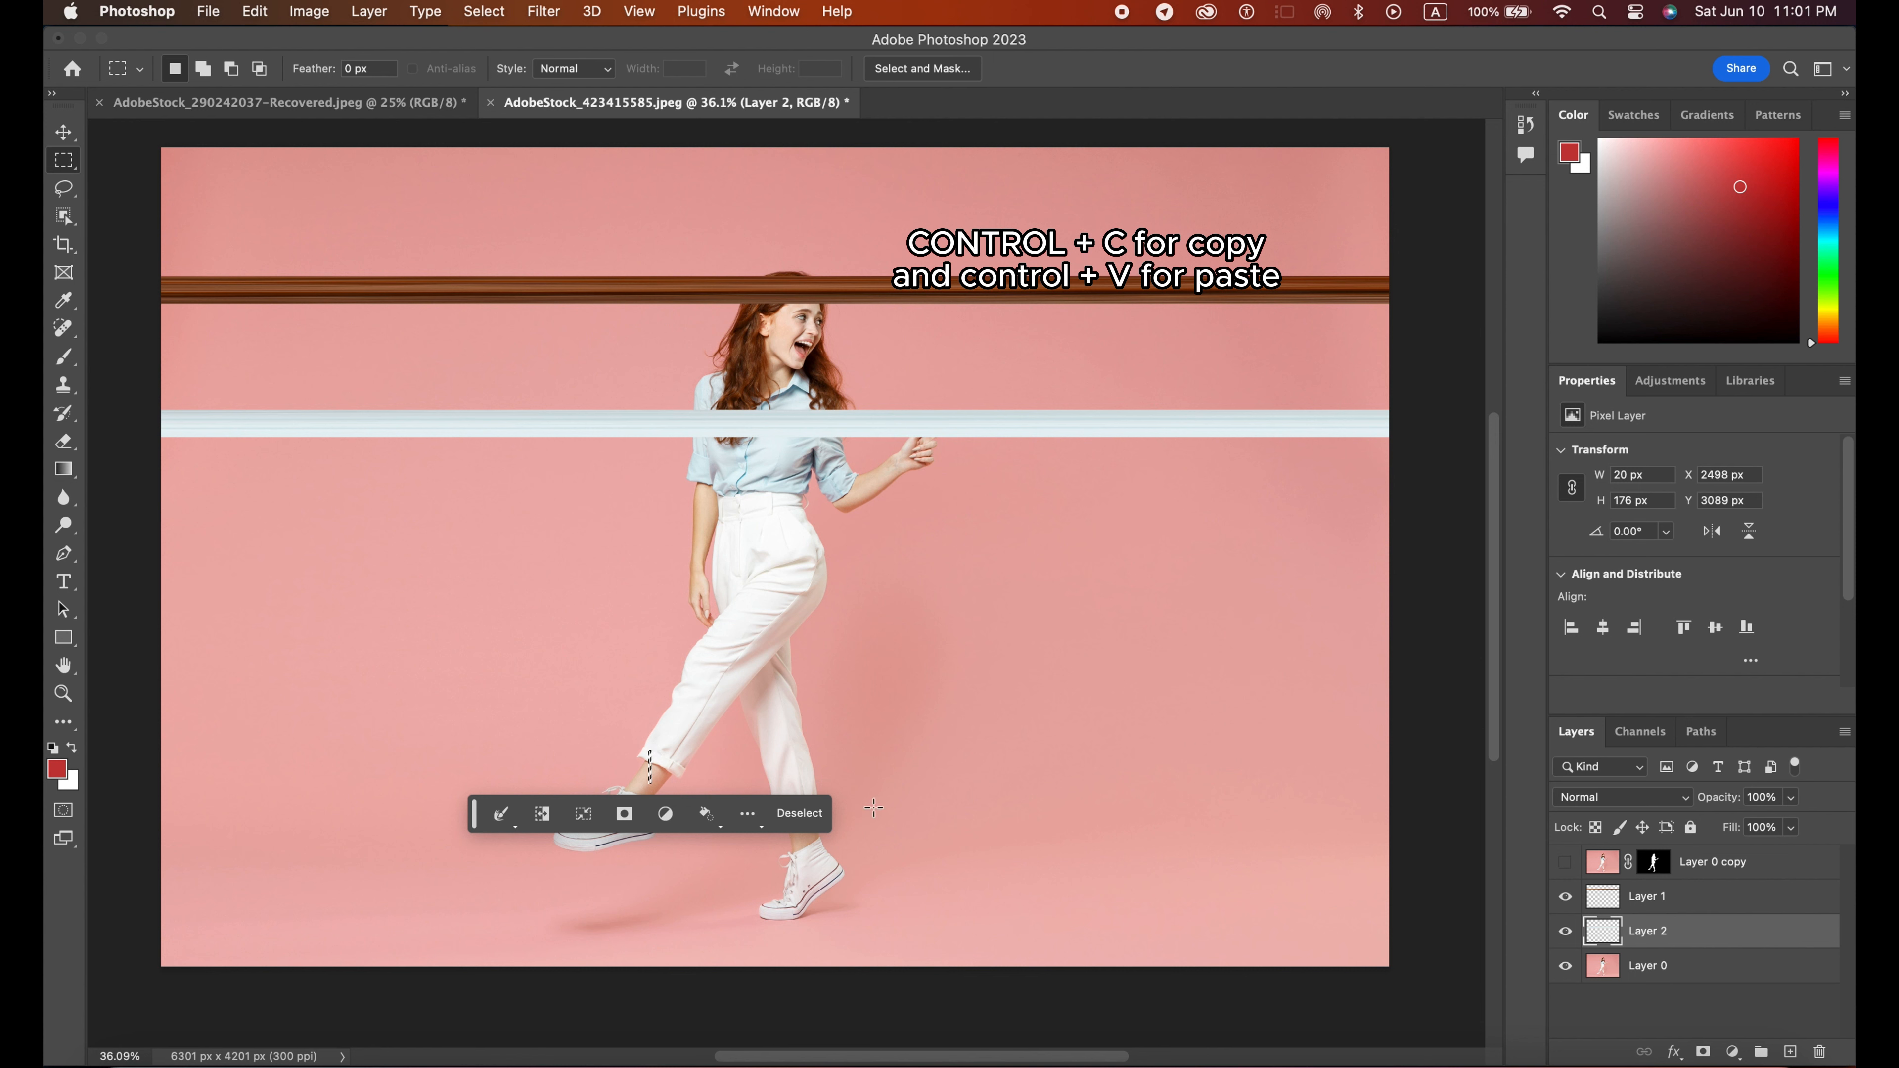
click(1623, 973)
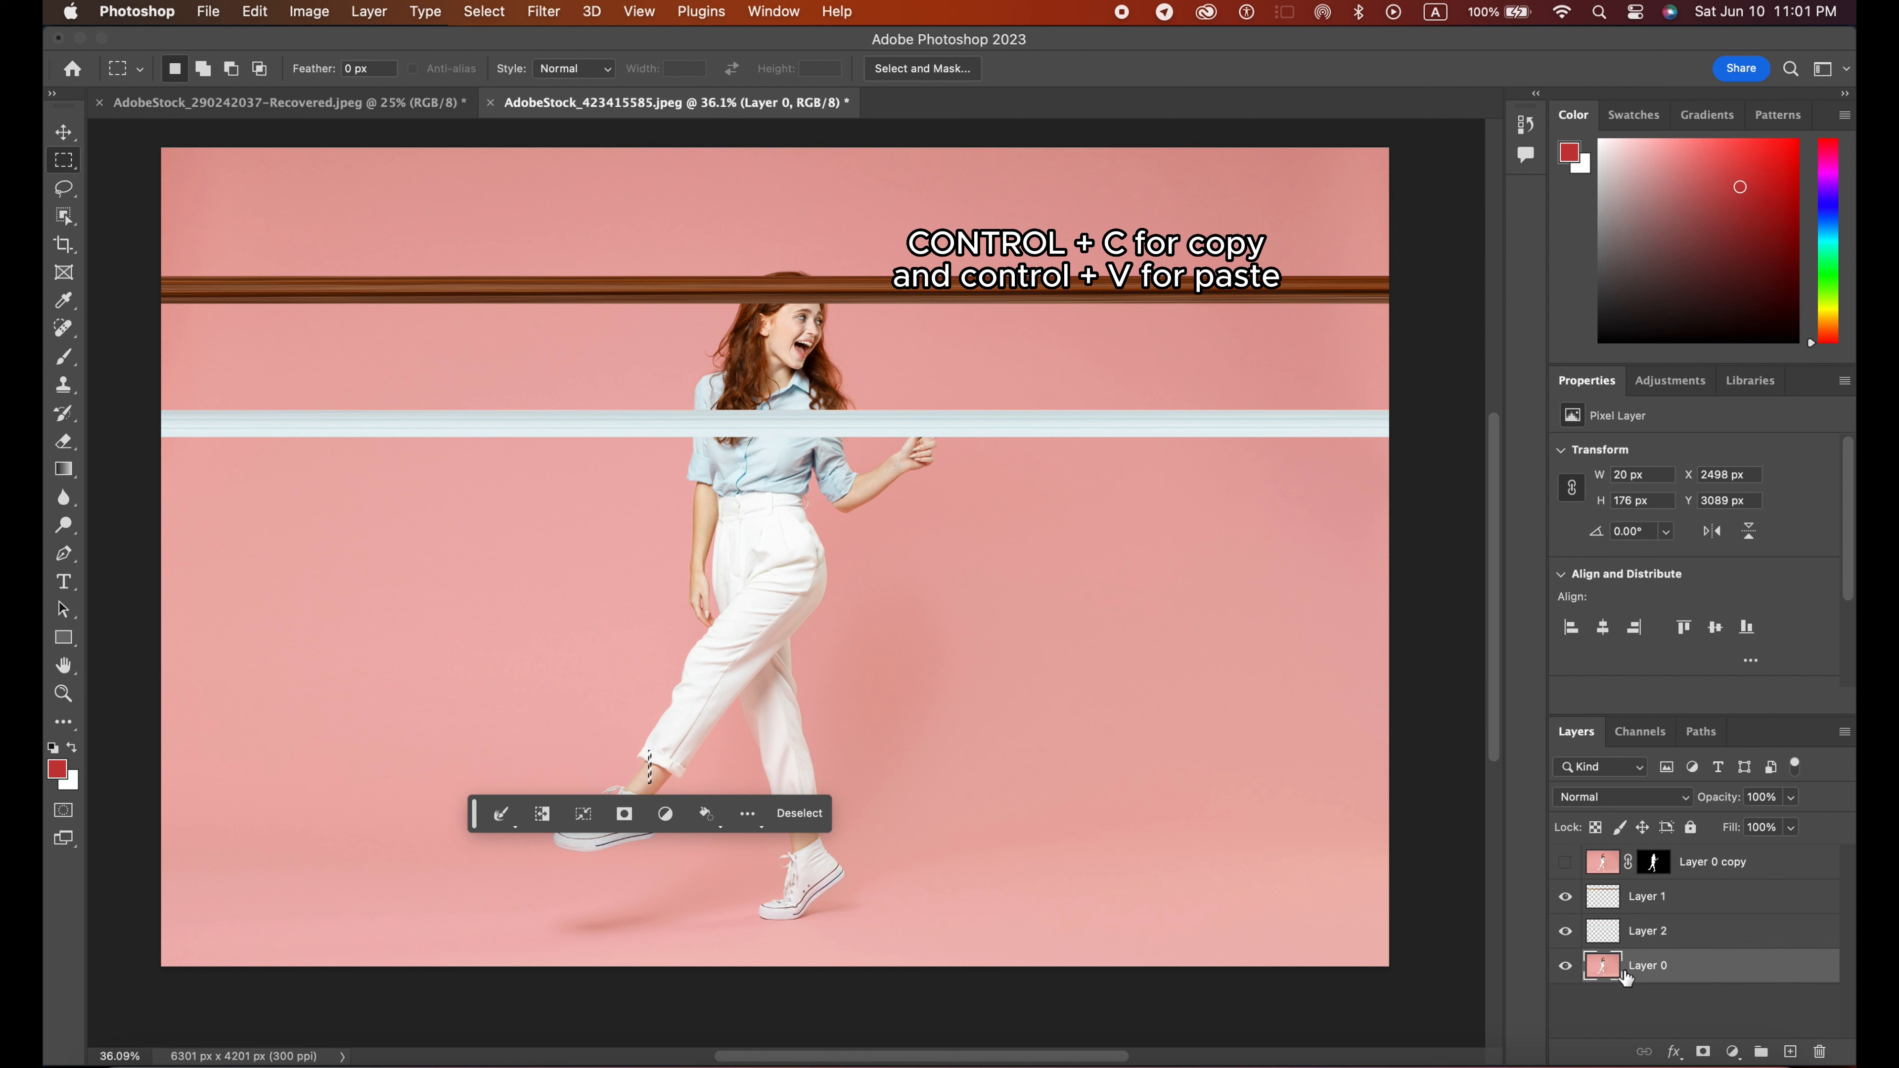
key(super+c)
key(super+v)
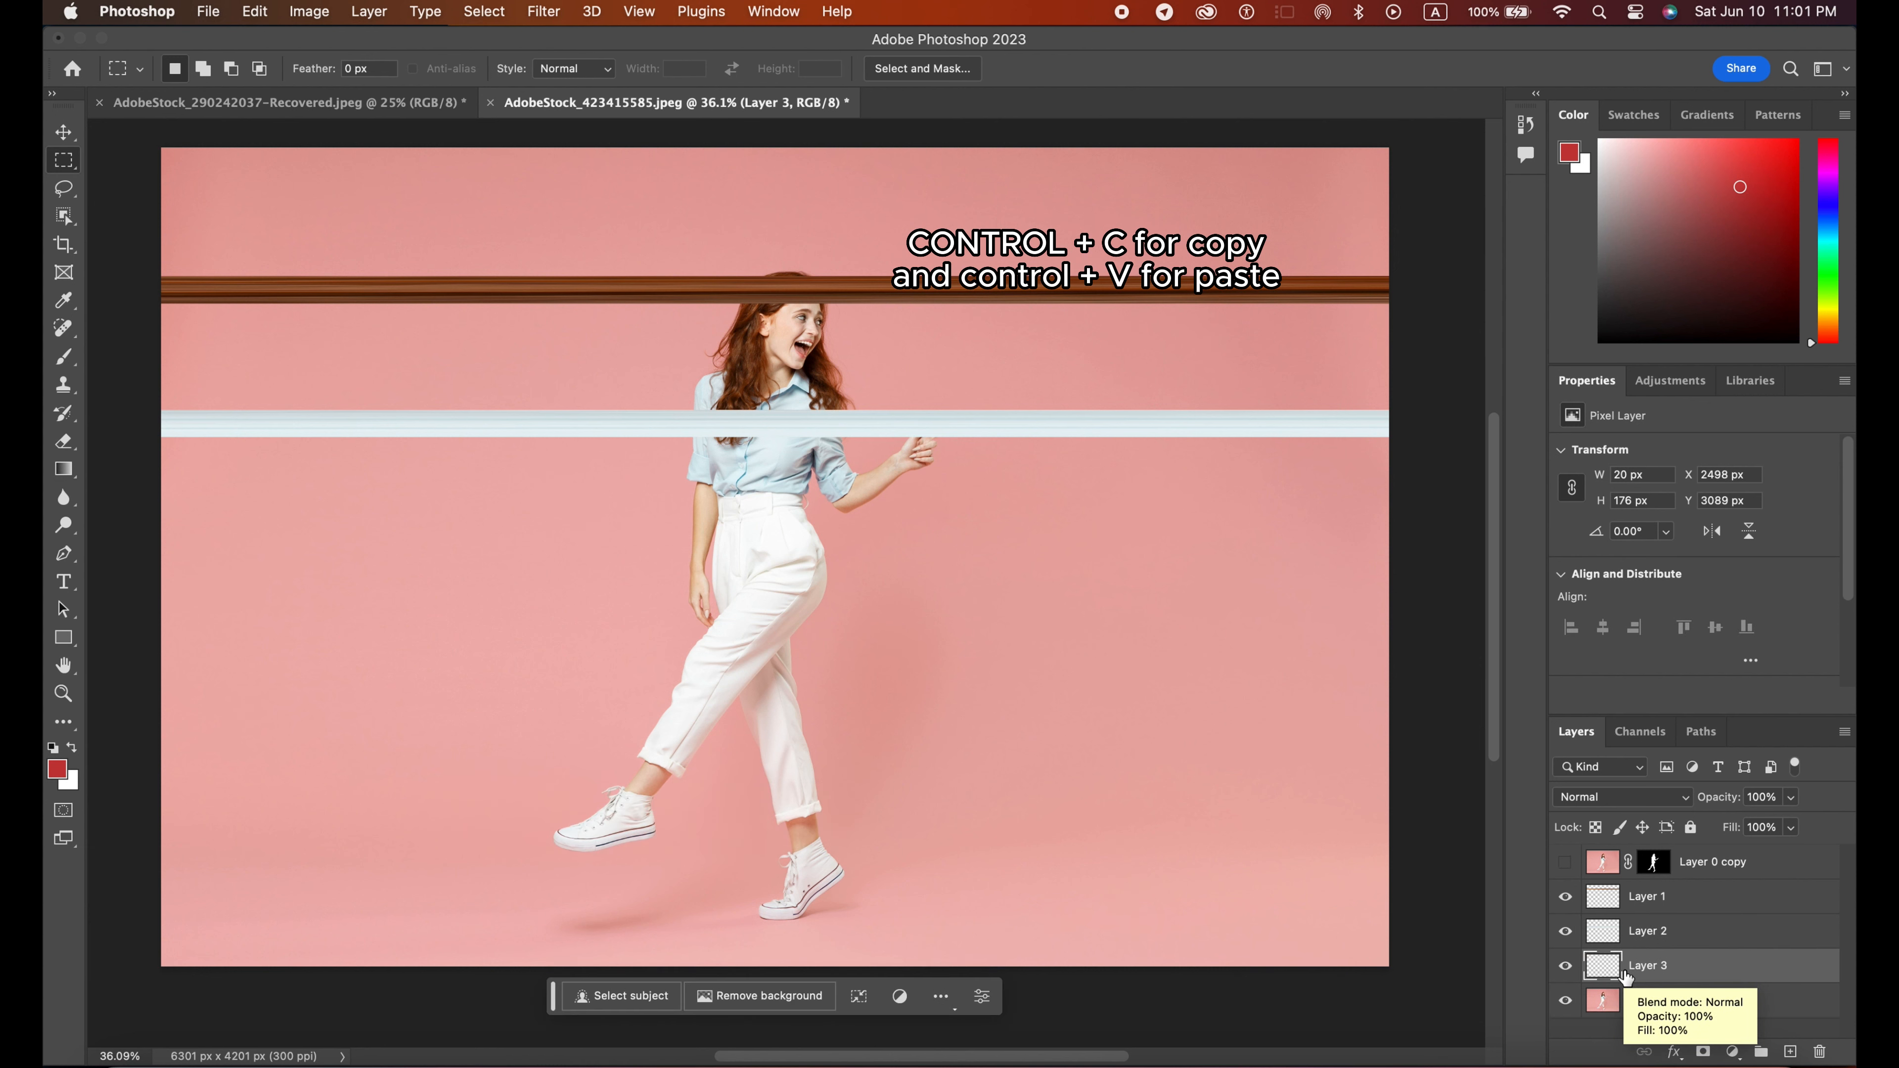
Step: Stretch the cuff-and-ankle strip to the full canvas width and shift it up slightly to about Y 3026 px
key(super+t)
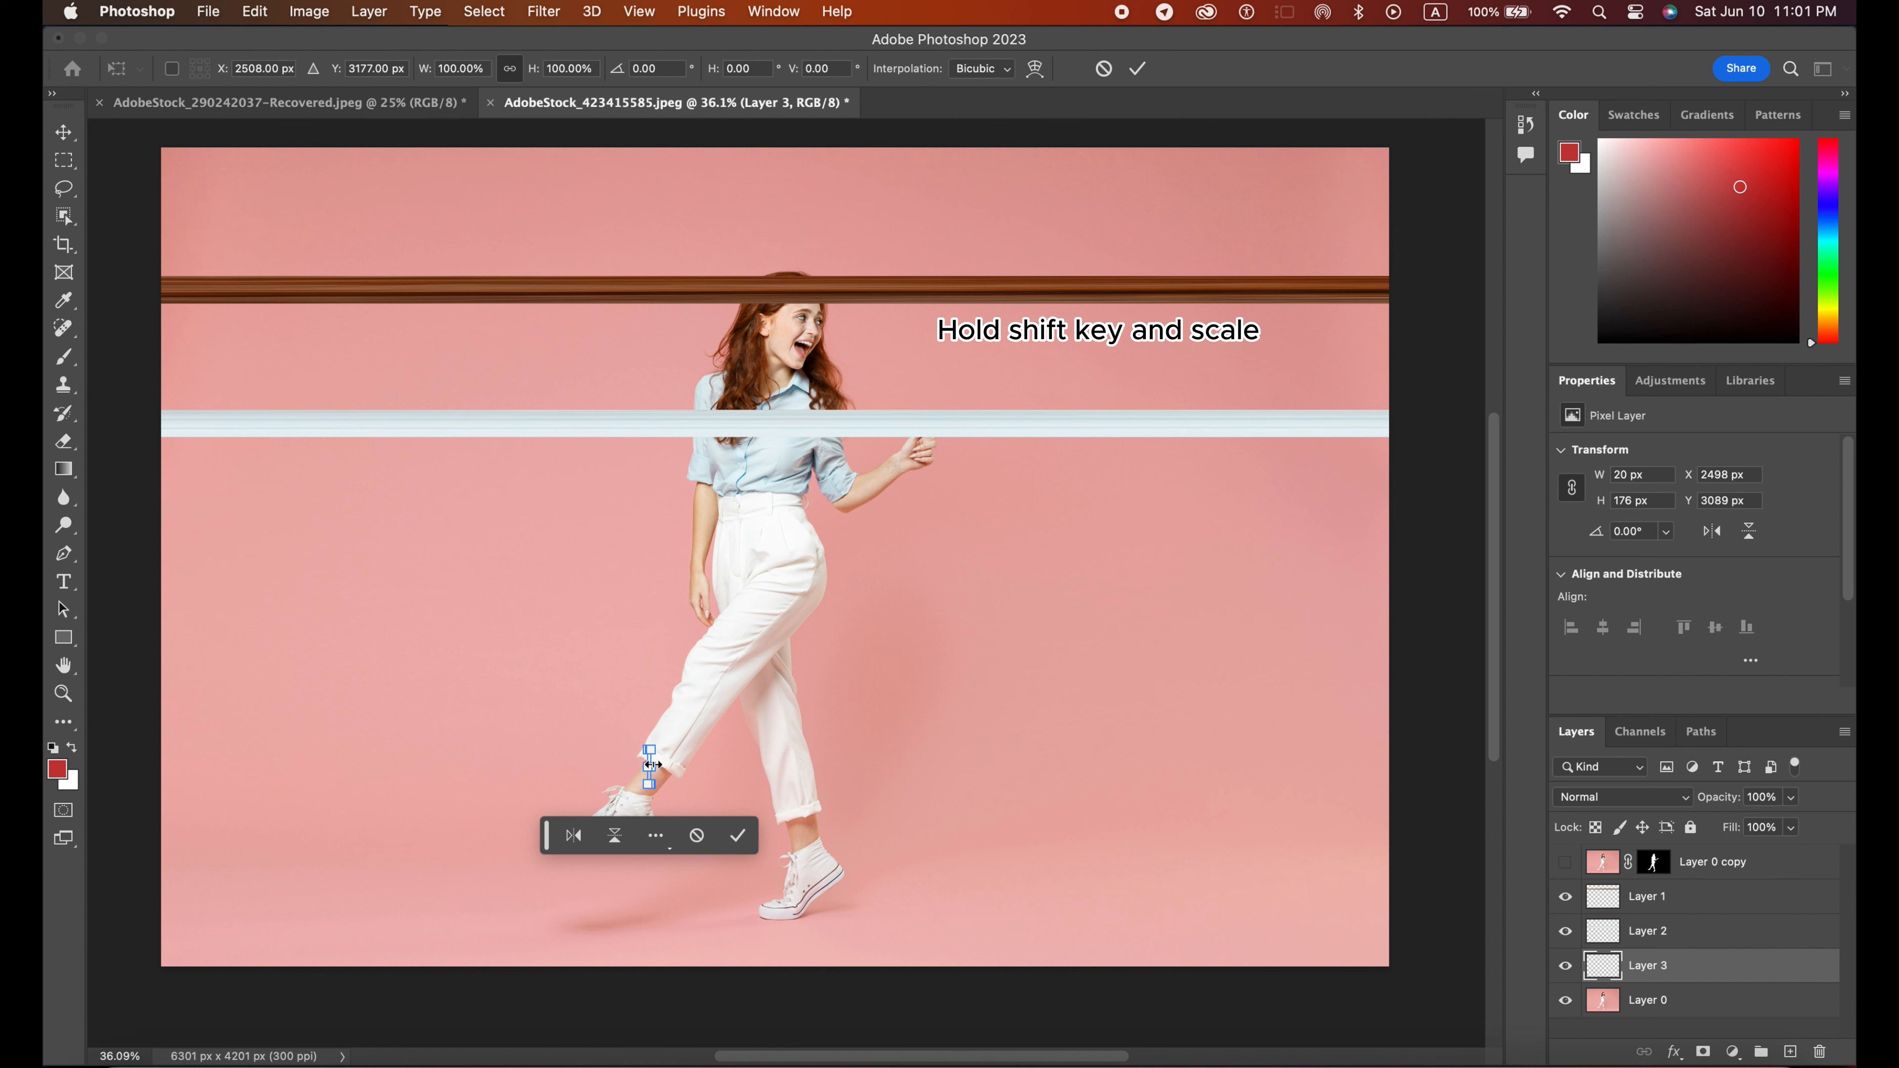
drag(650, 764, 1390, 749)
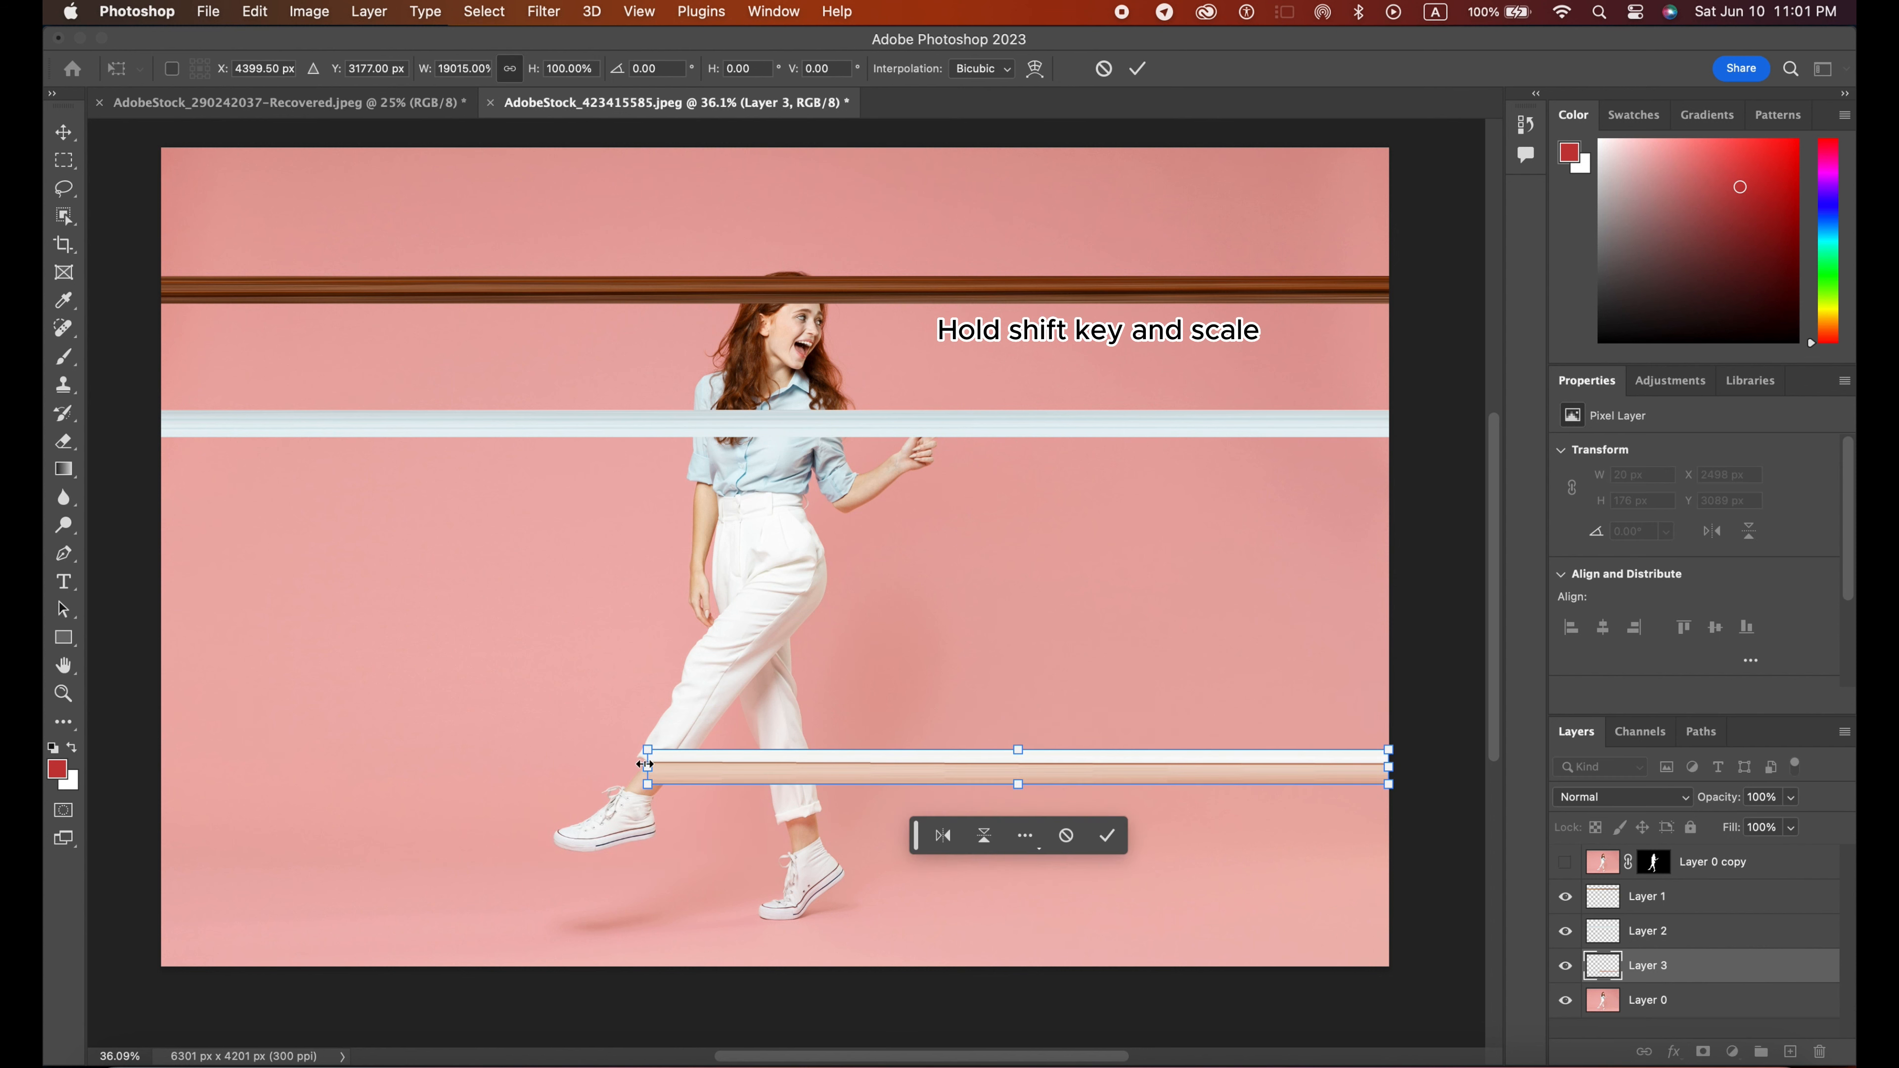
drag(644, 764, 162, 767)
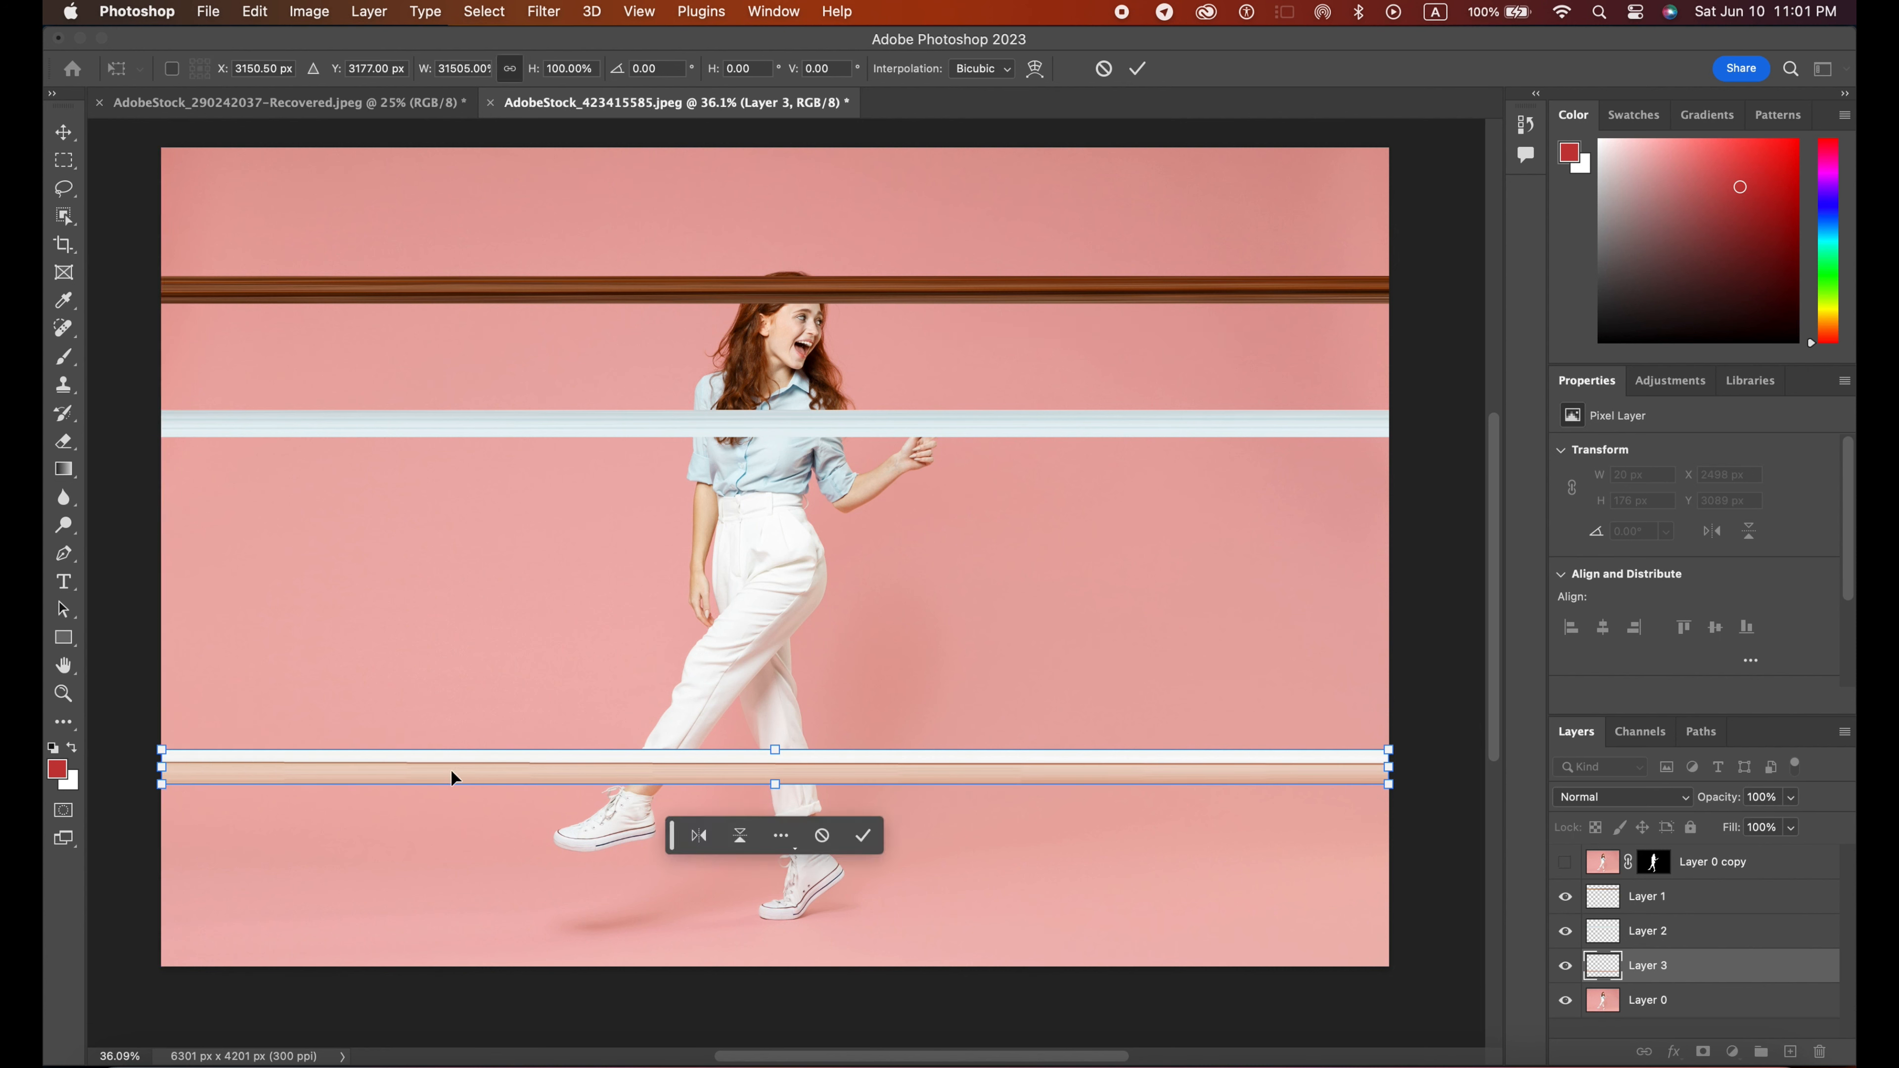
drag(451, 777, 456, 765)
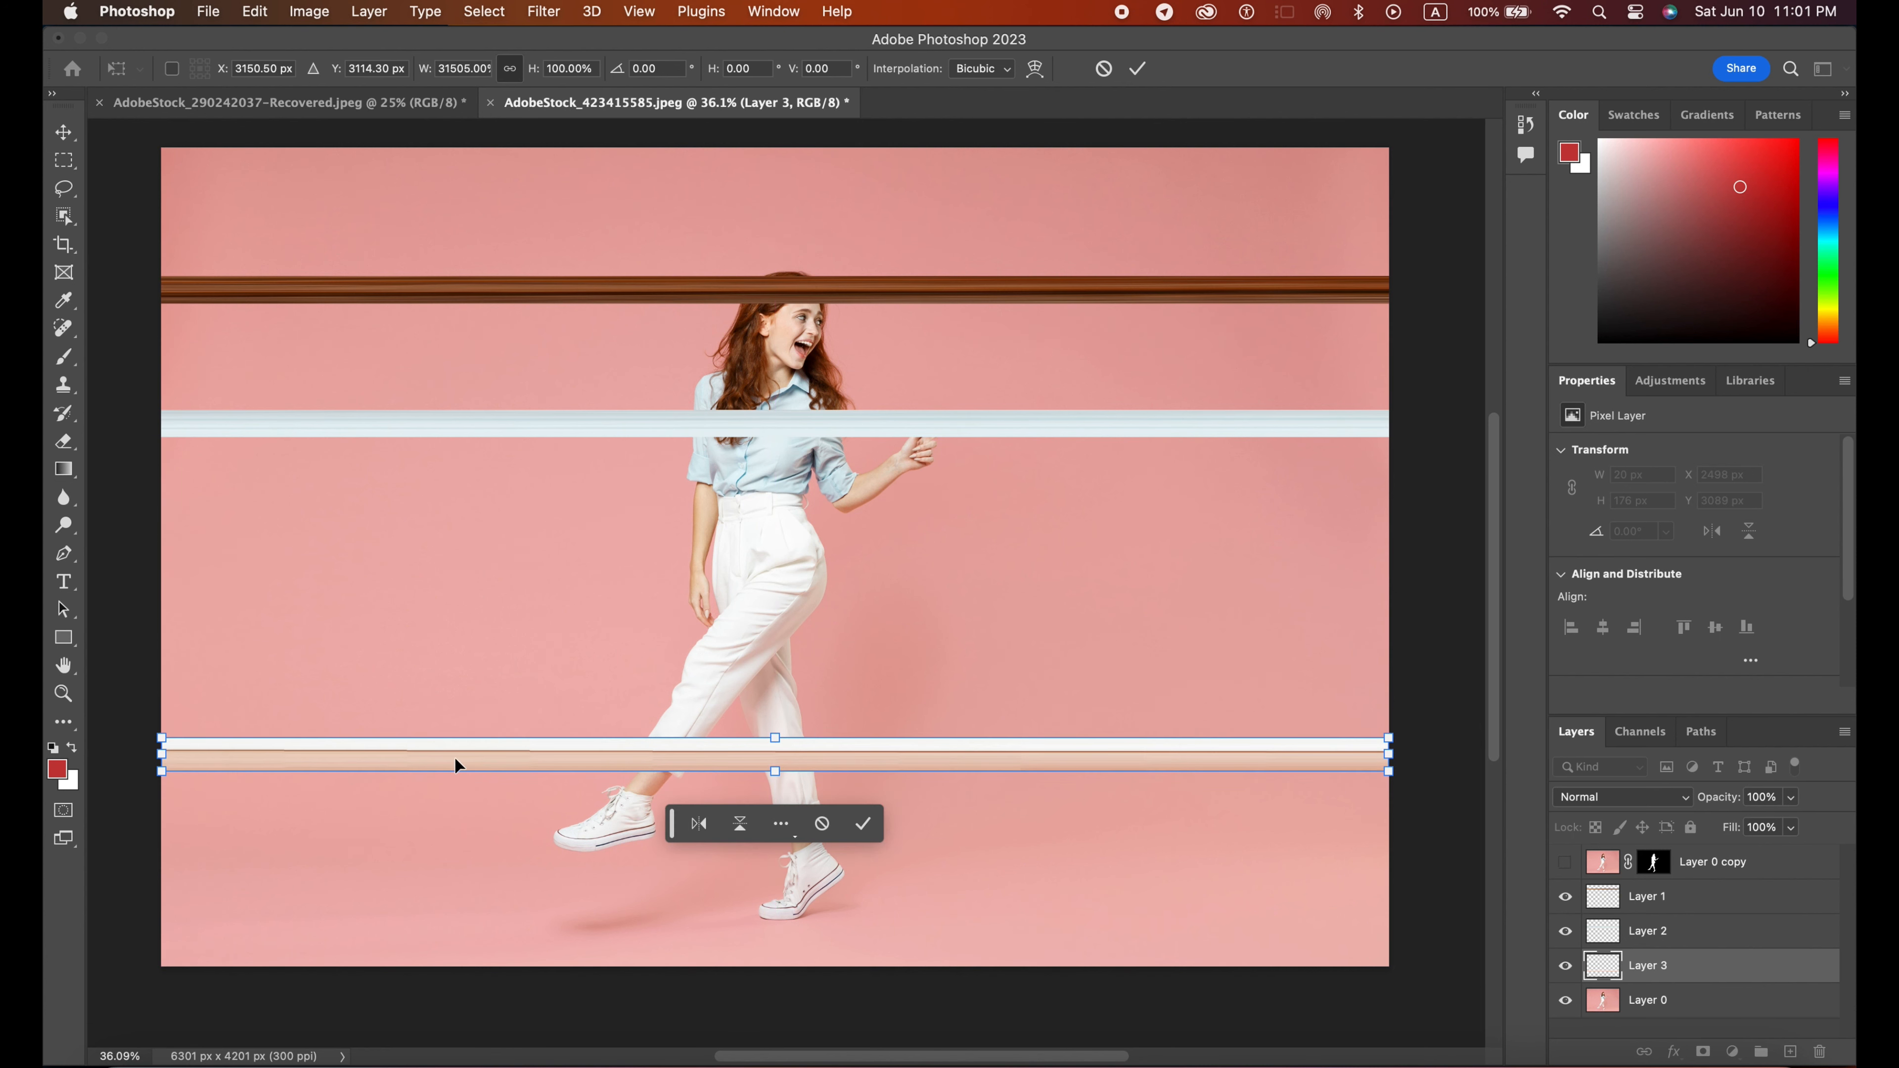
click(865, 833)
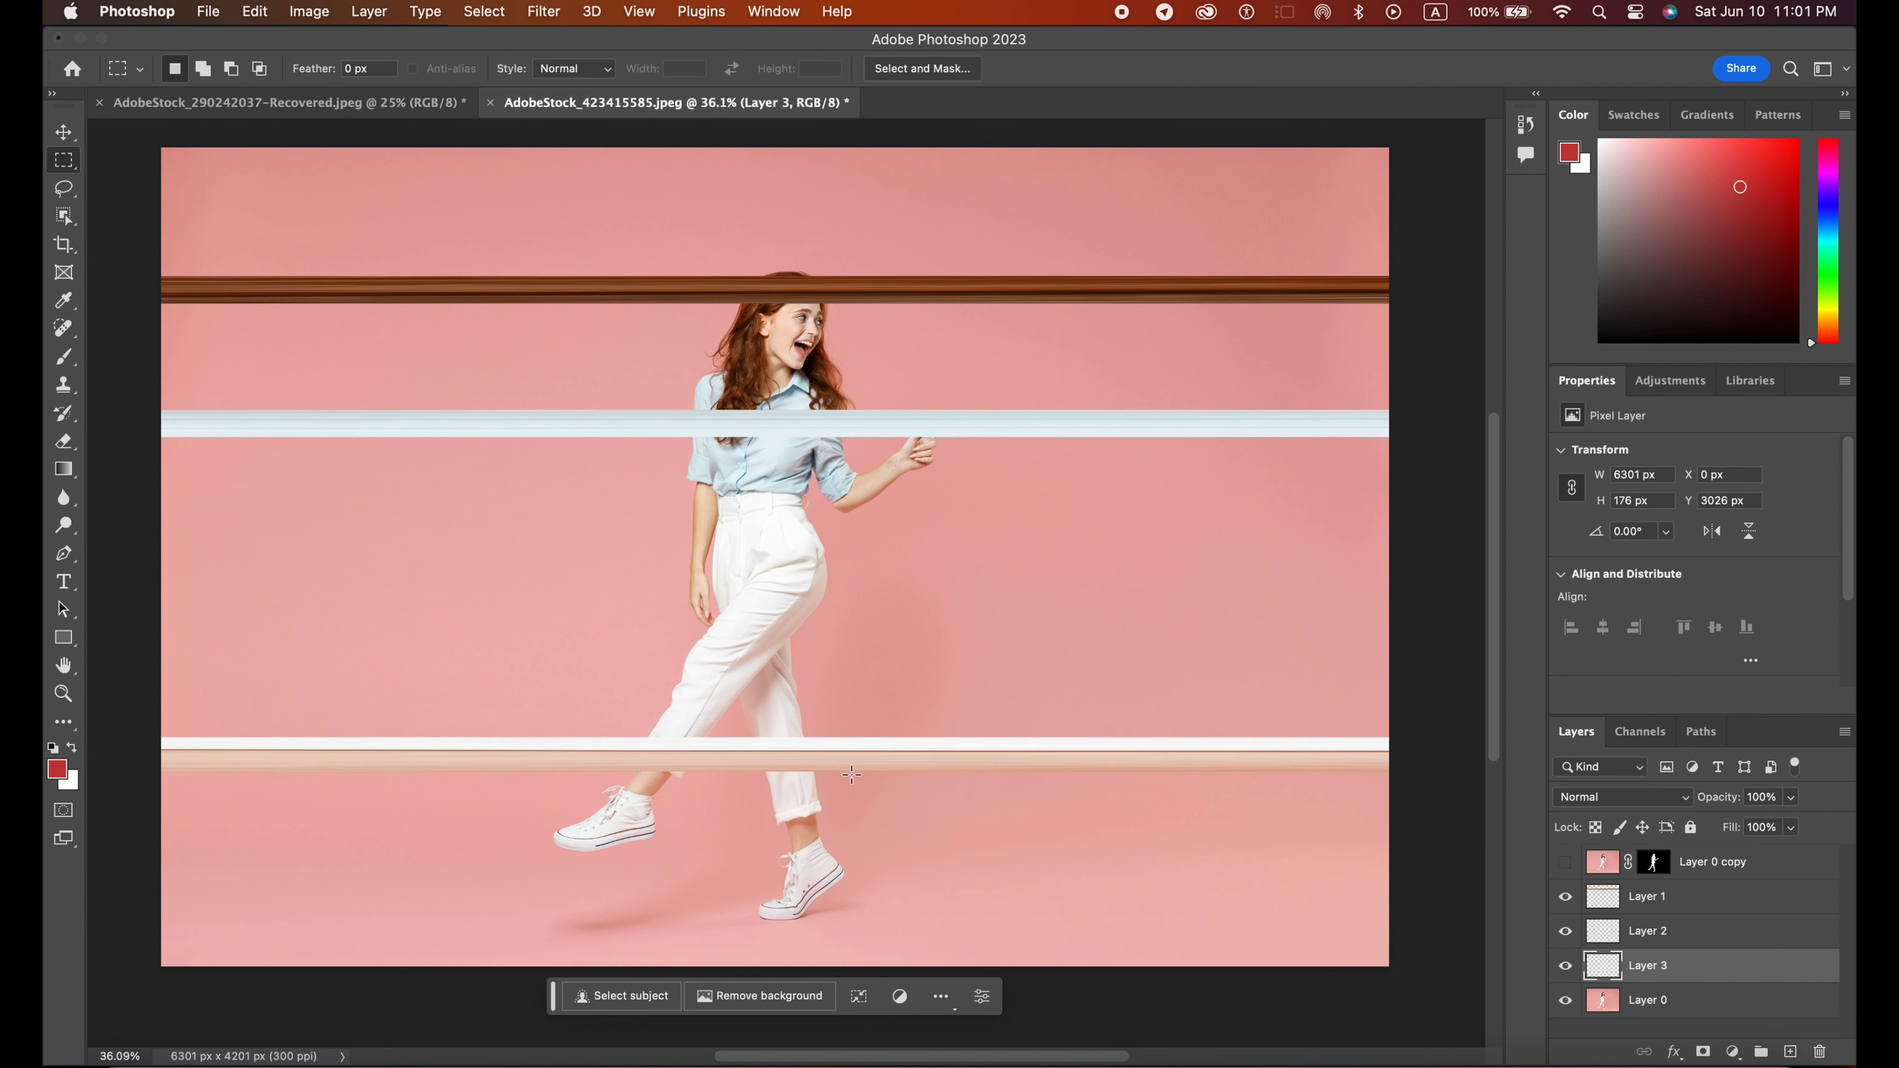
Step: Stack the strips by moving the cuff strip directly below the shirt strip and the hair strip directly above it
key(v)
drag(853, 766, 856, 472)
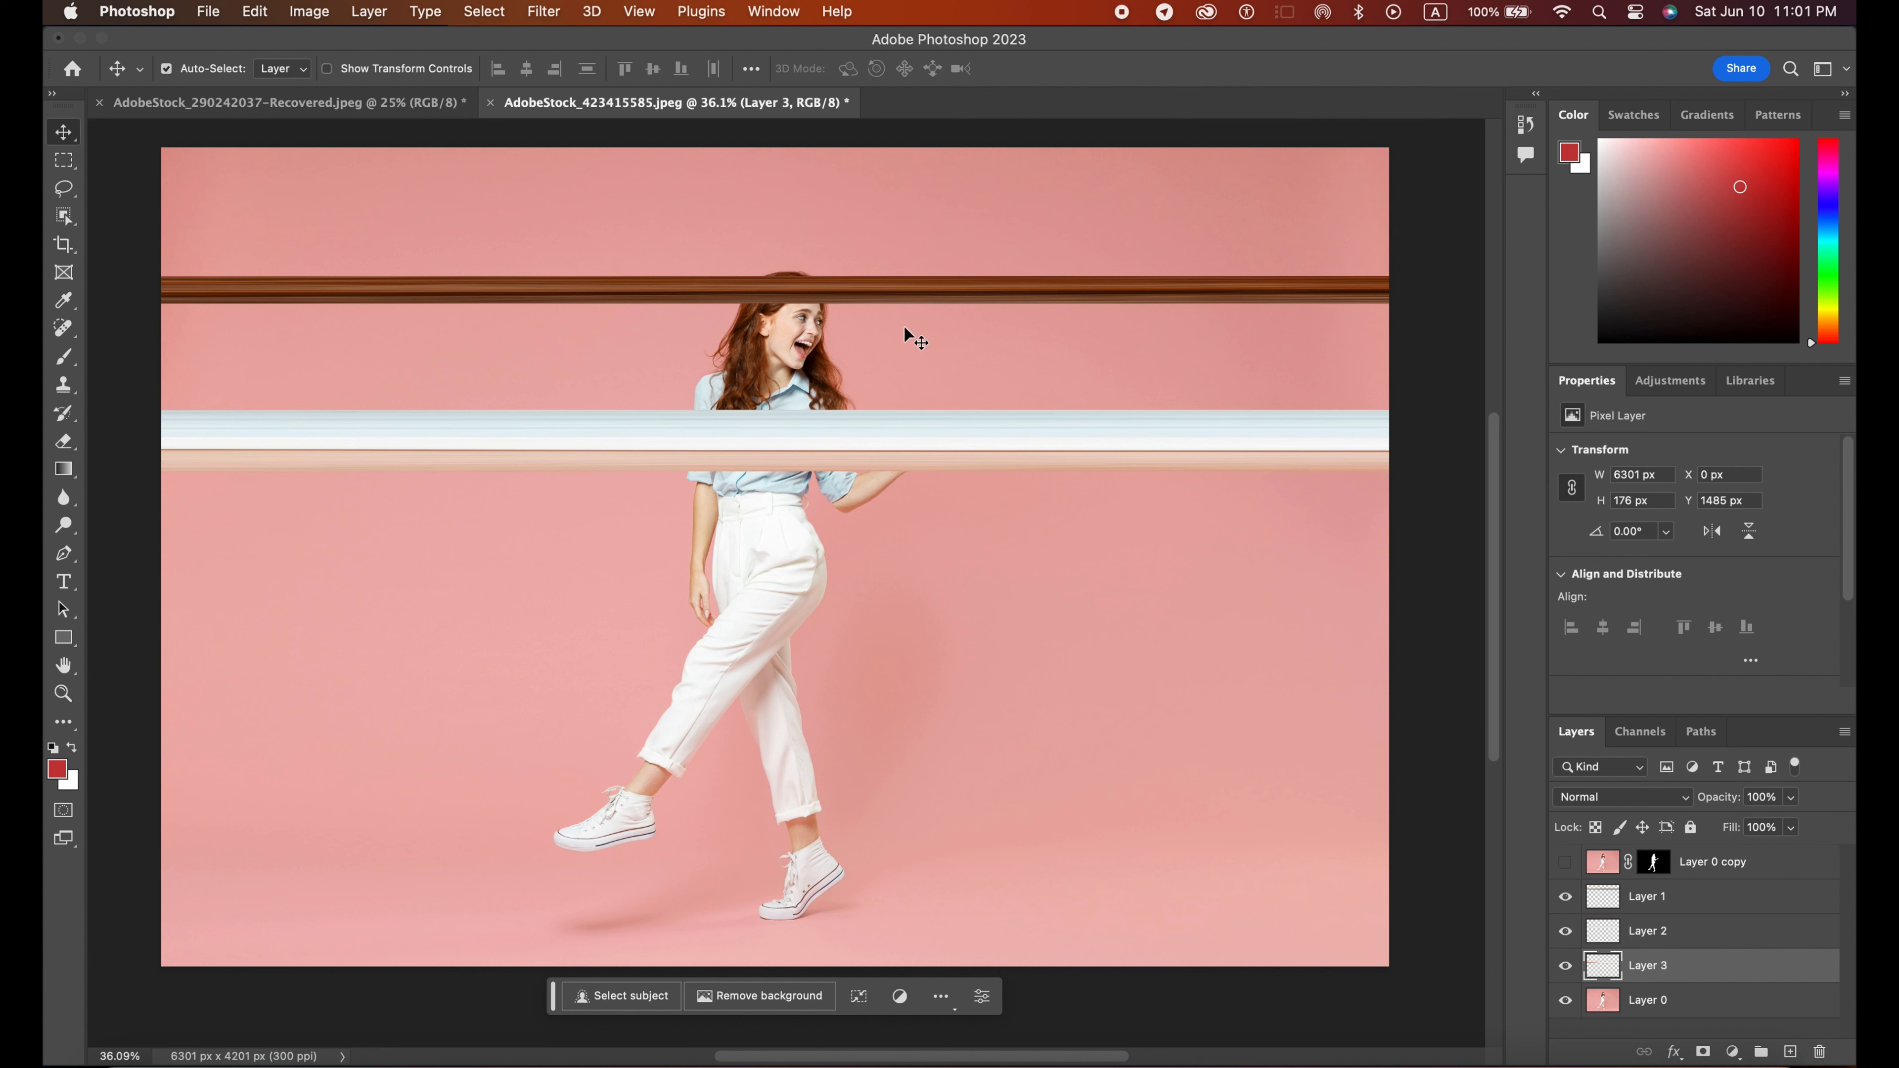
drag(902, 299, 901, 408)
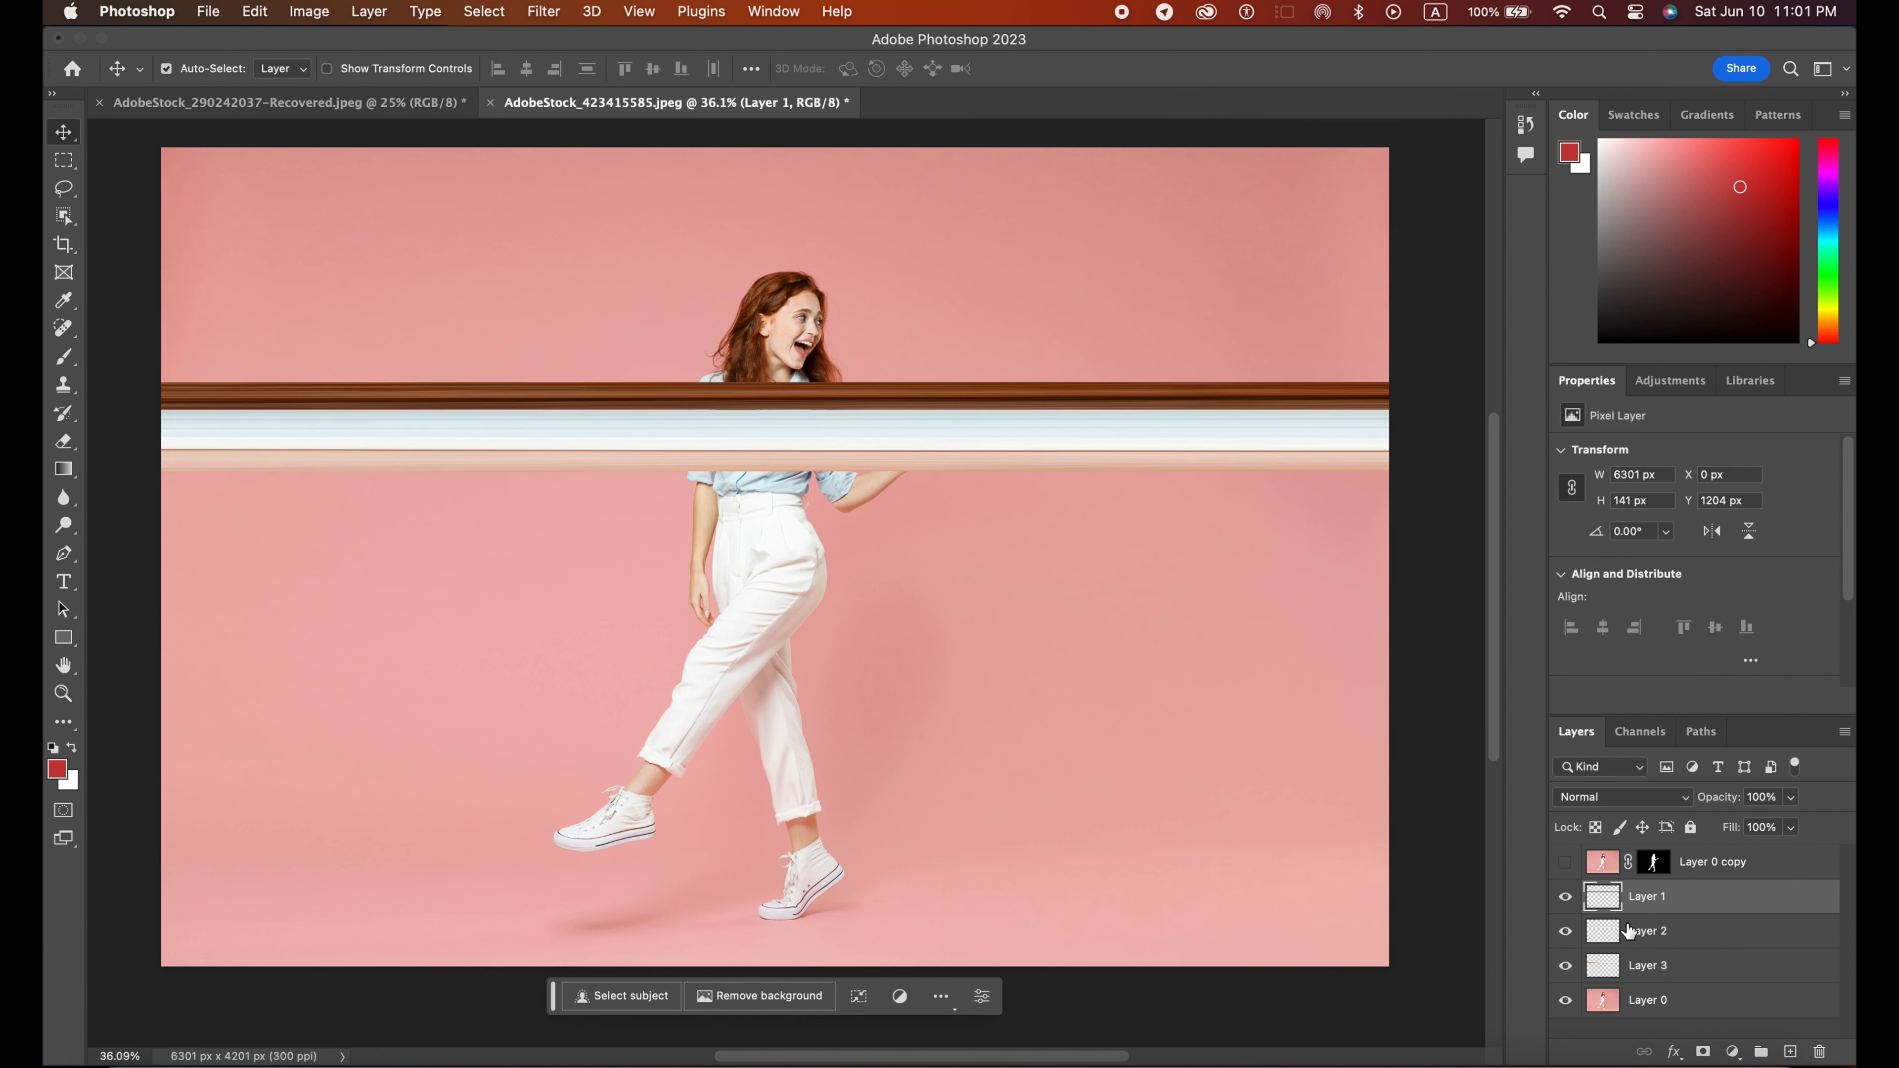
Step: Merge Layer 1, Layer 2 and Layer 3 into a single strip layer
shift+click(1634, 965)
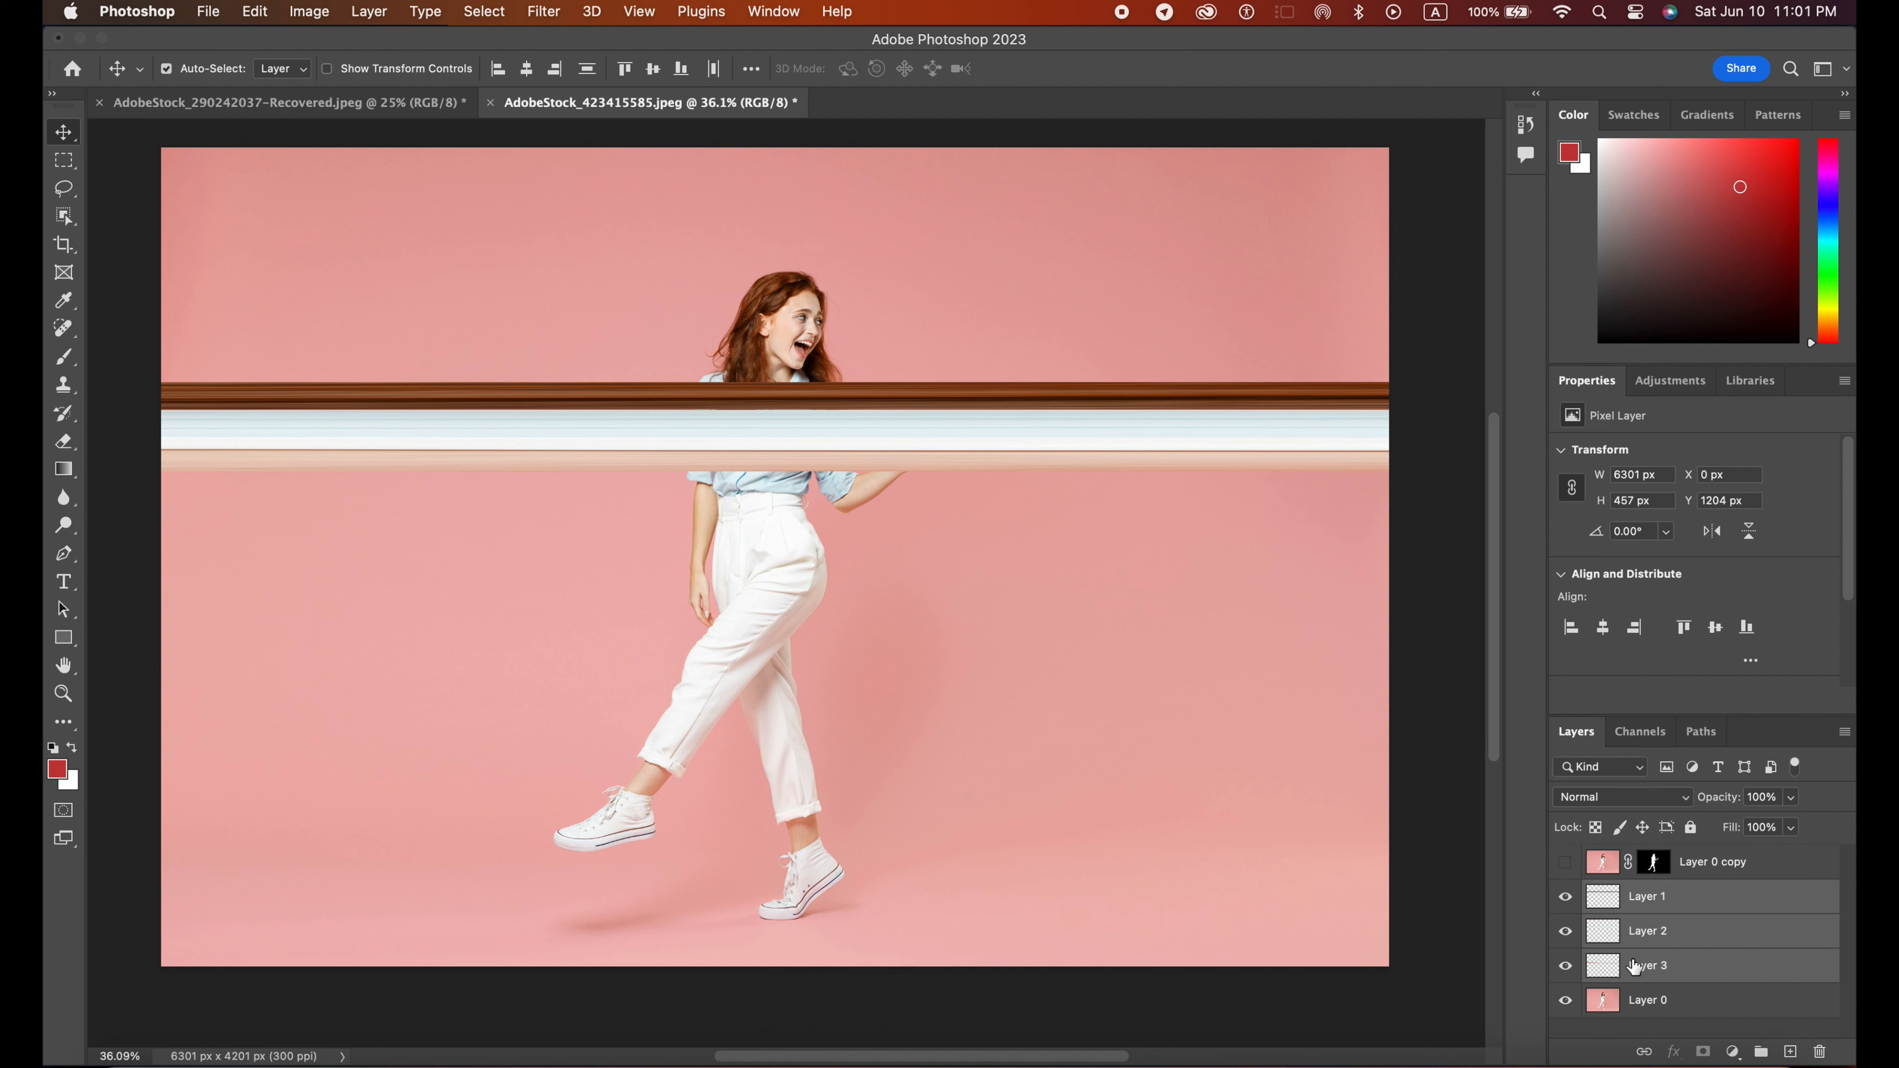
right_click(1693, 937)
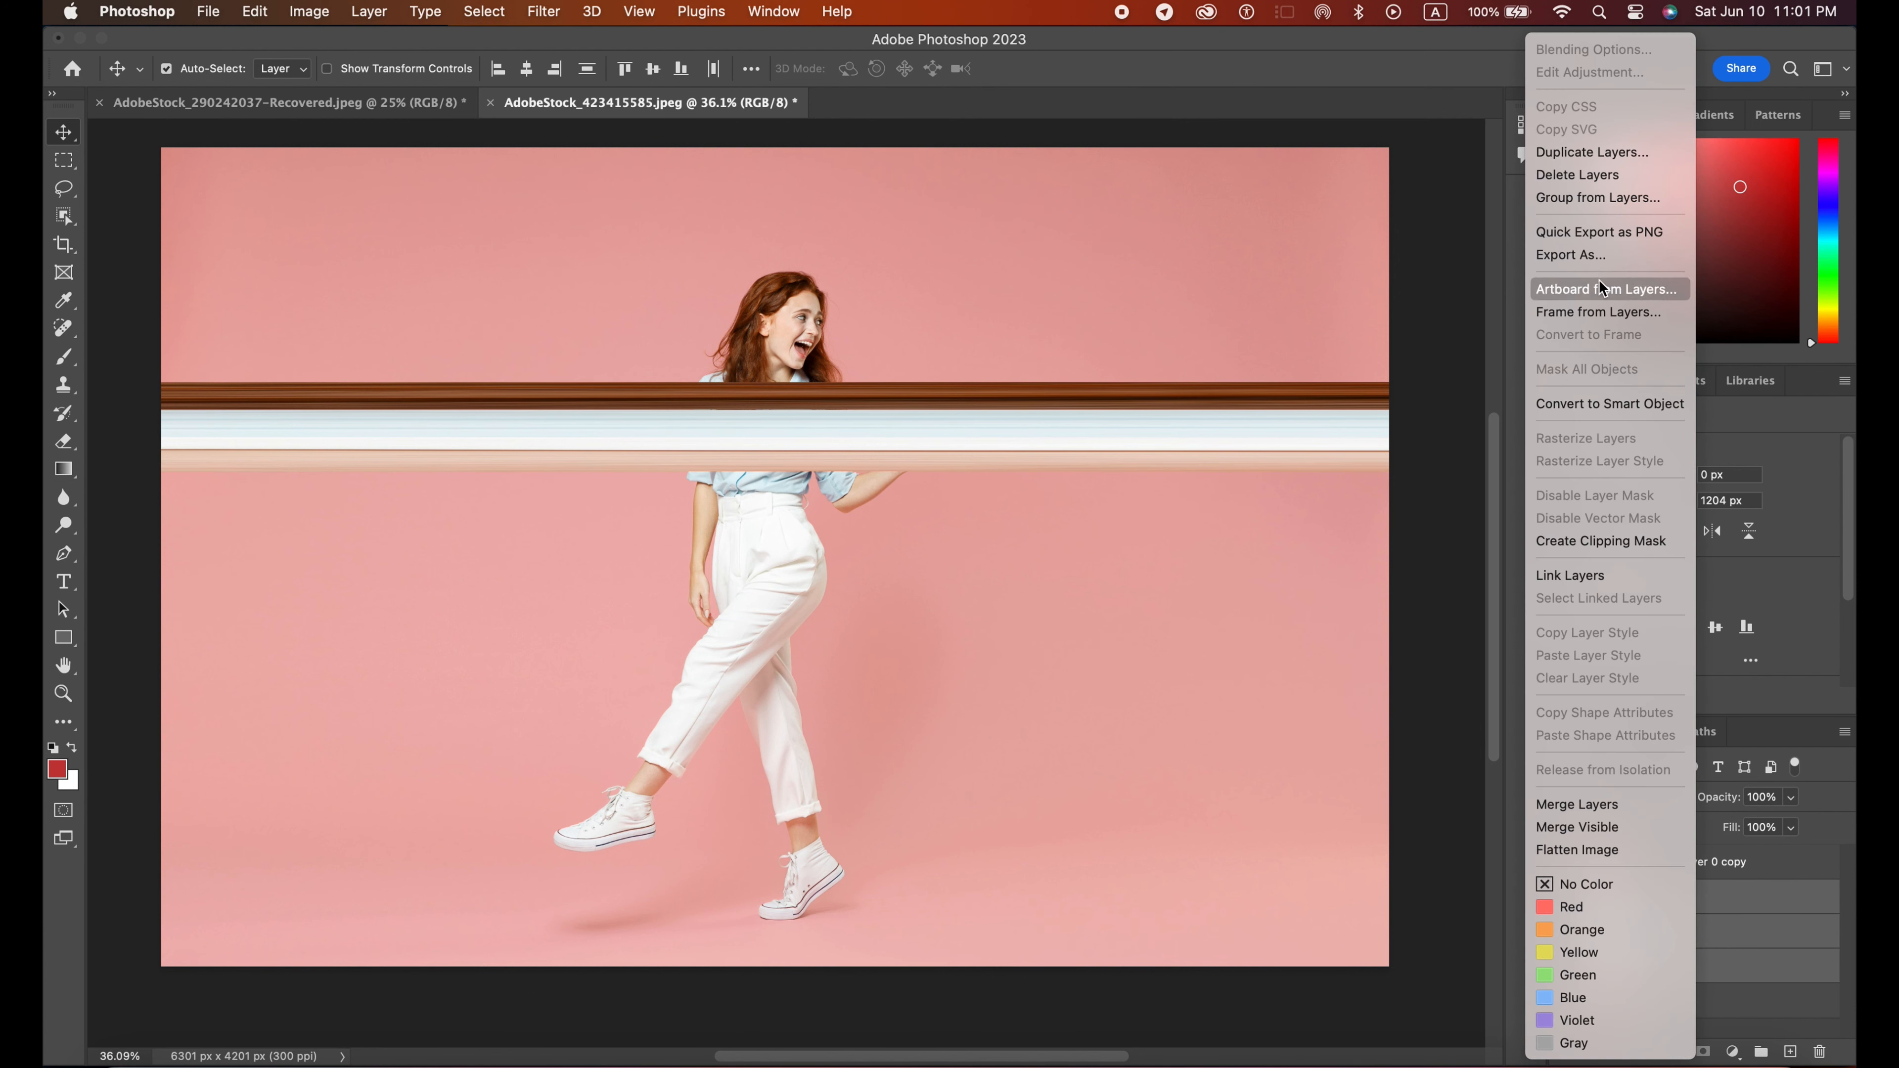
click(1596, 798)
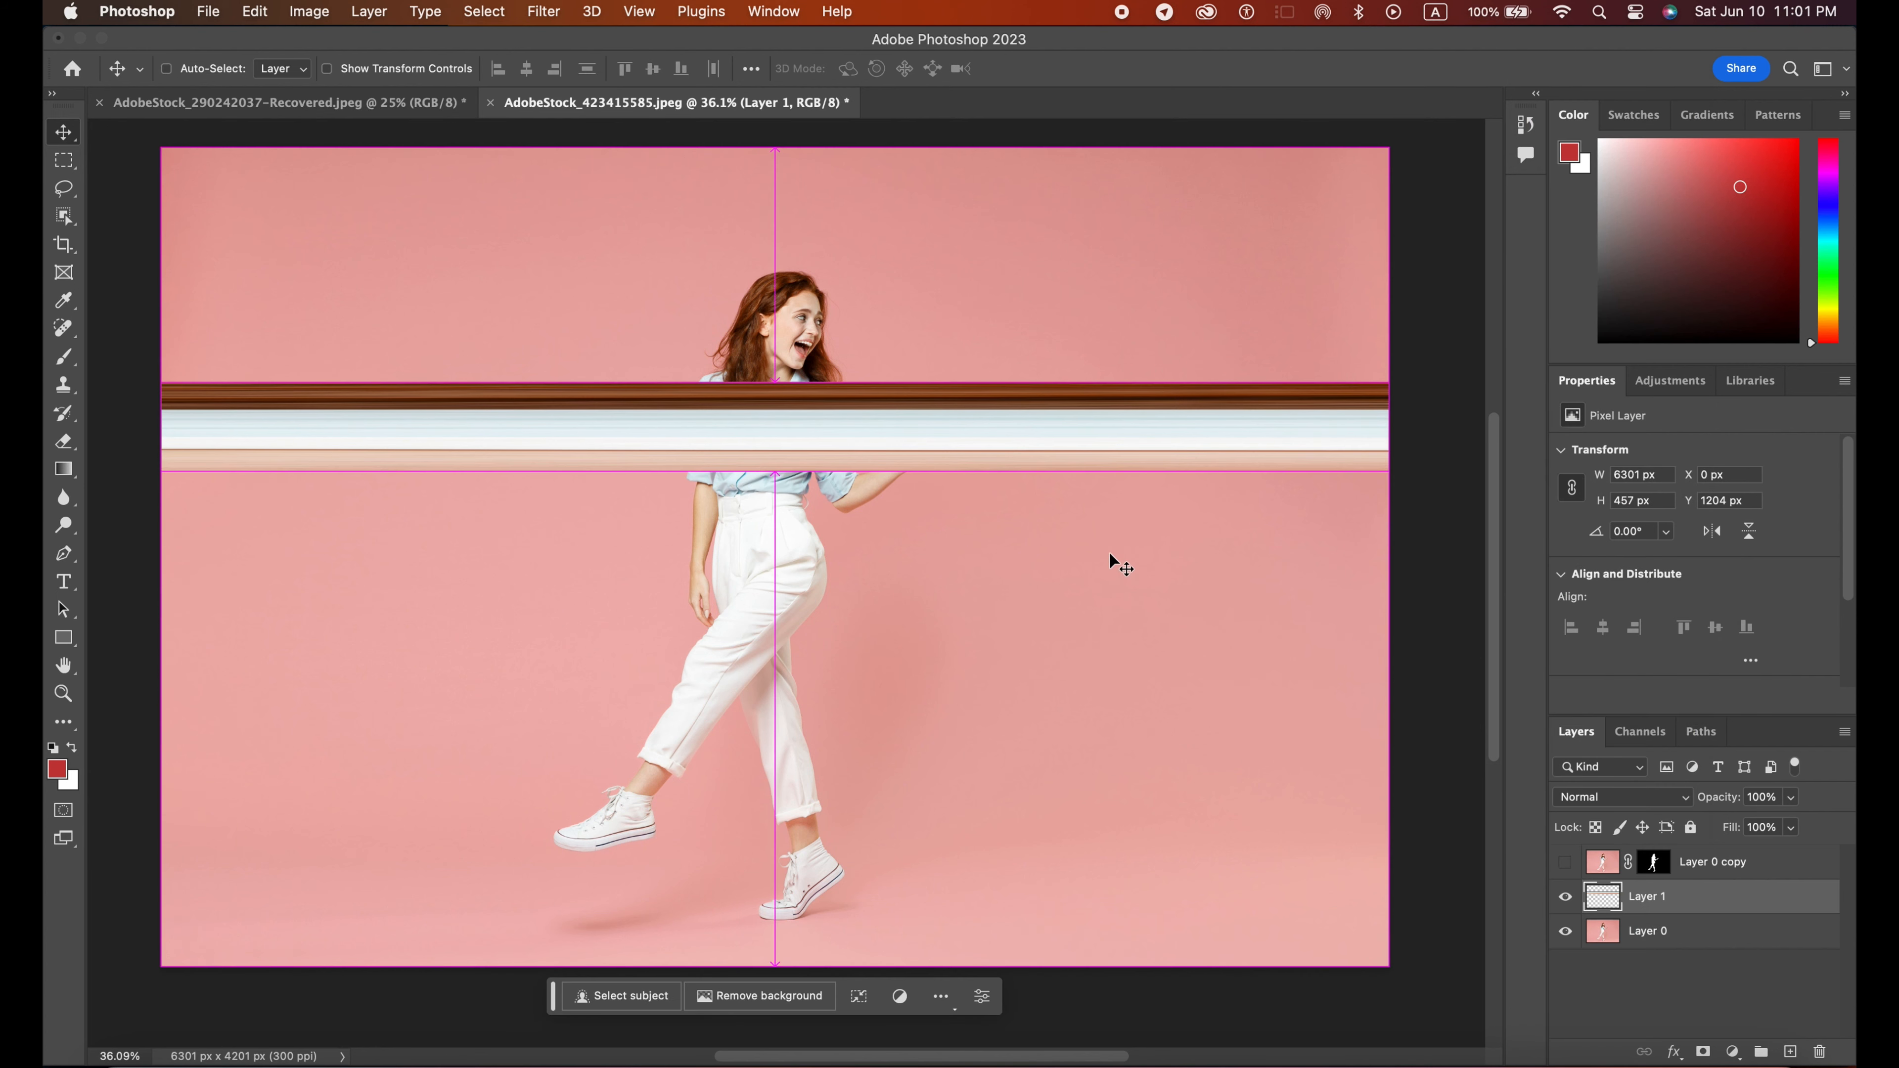
Step: Squash the merged strip to about 57% of its height and move it down across the woman's feet, at about Y 3440 px
key(ctrl+t)
drag(774, 383, 772, 420)
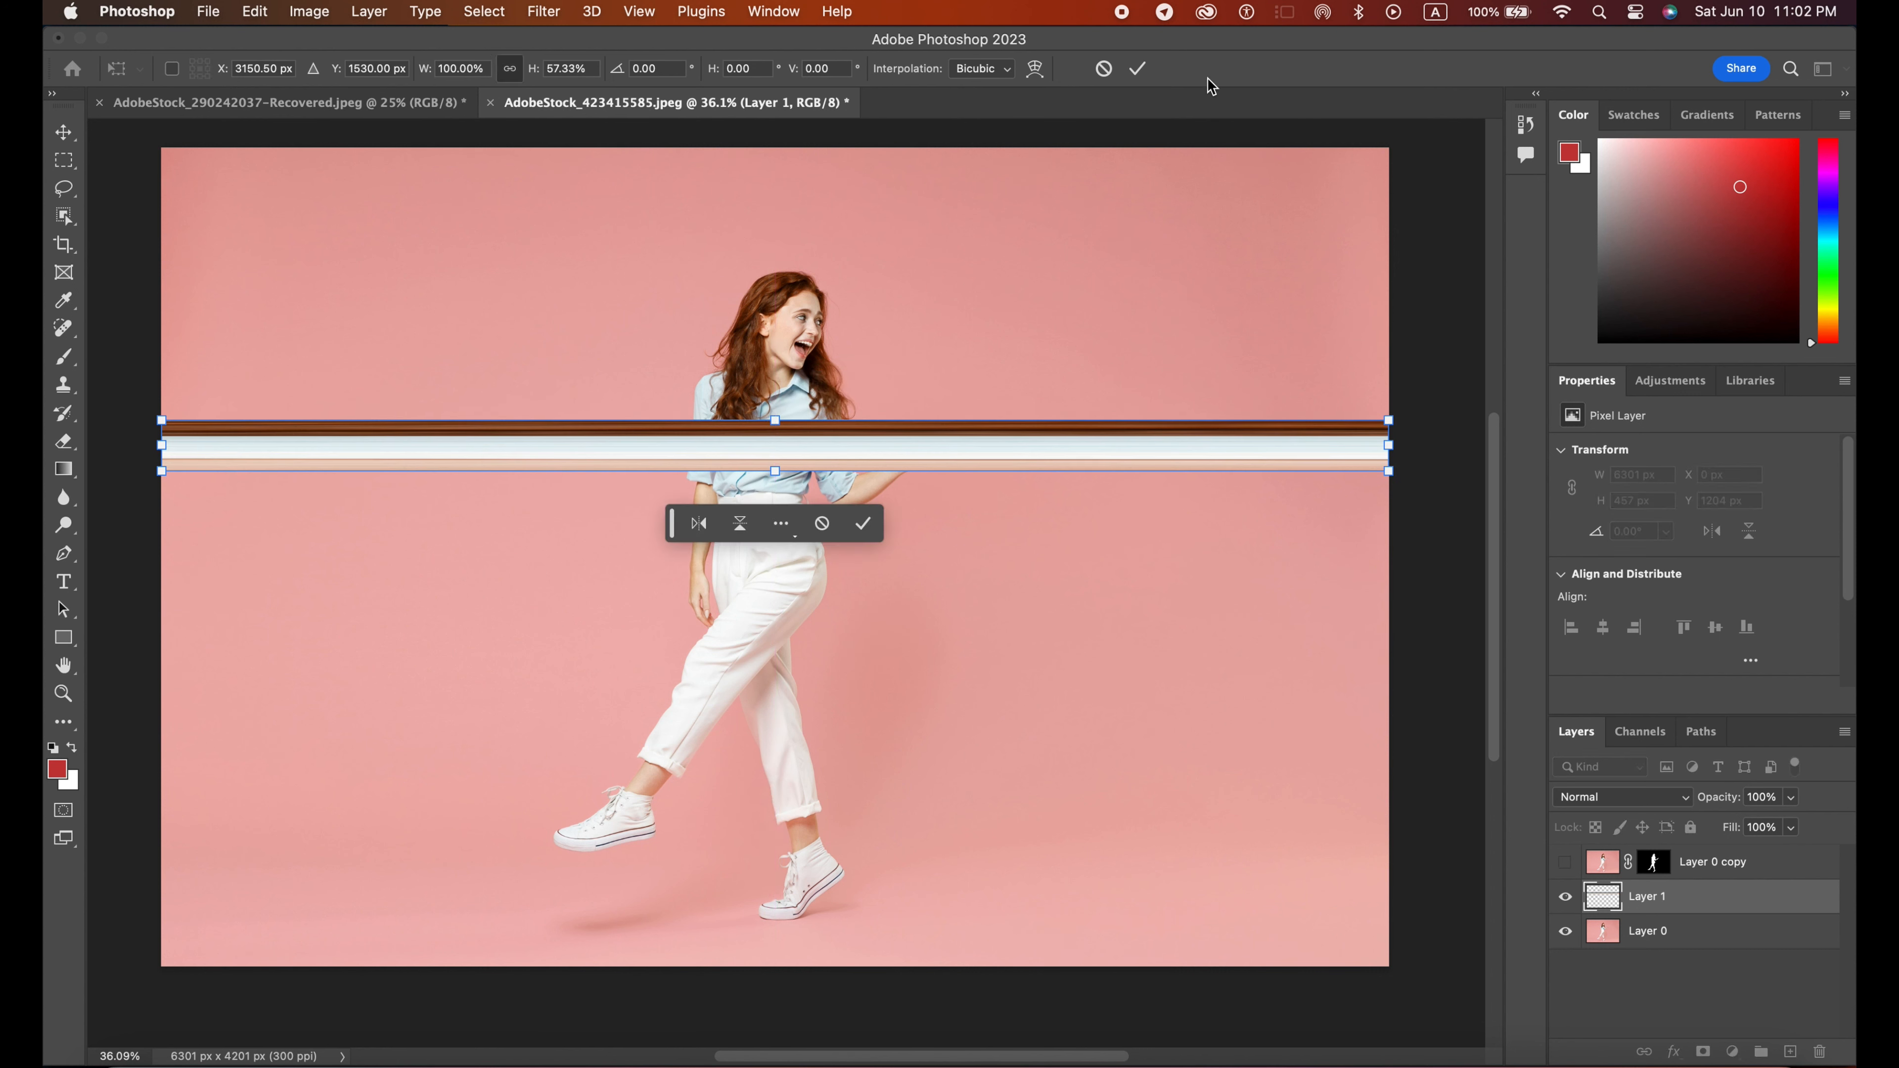
click(1147, 75)
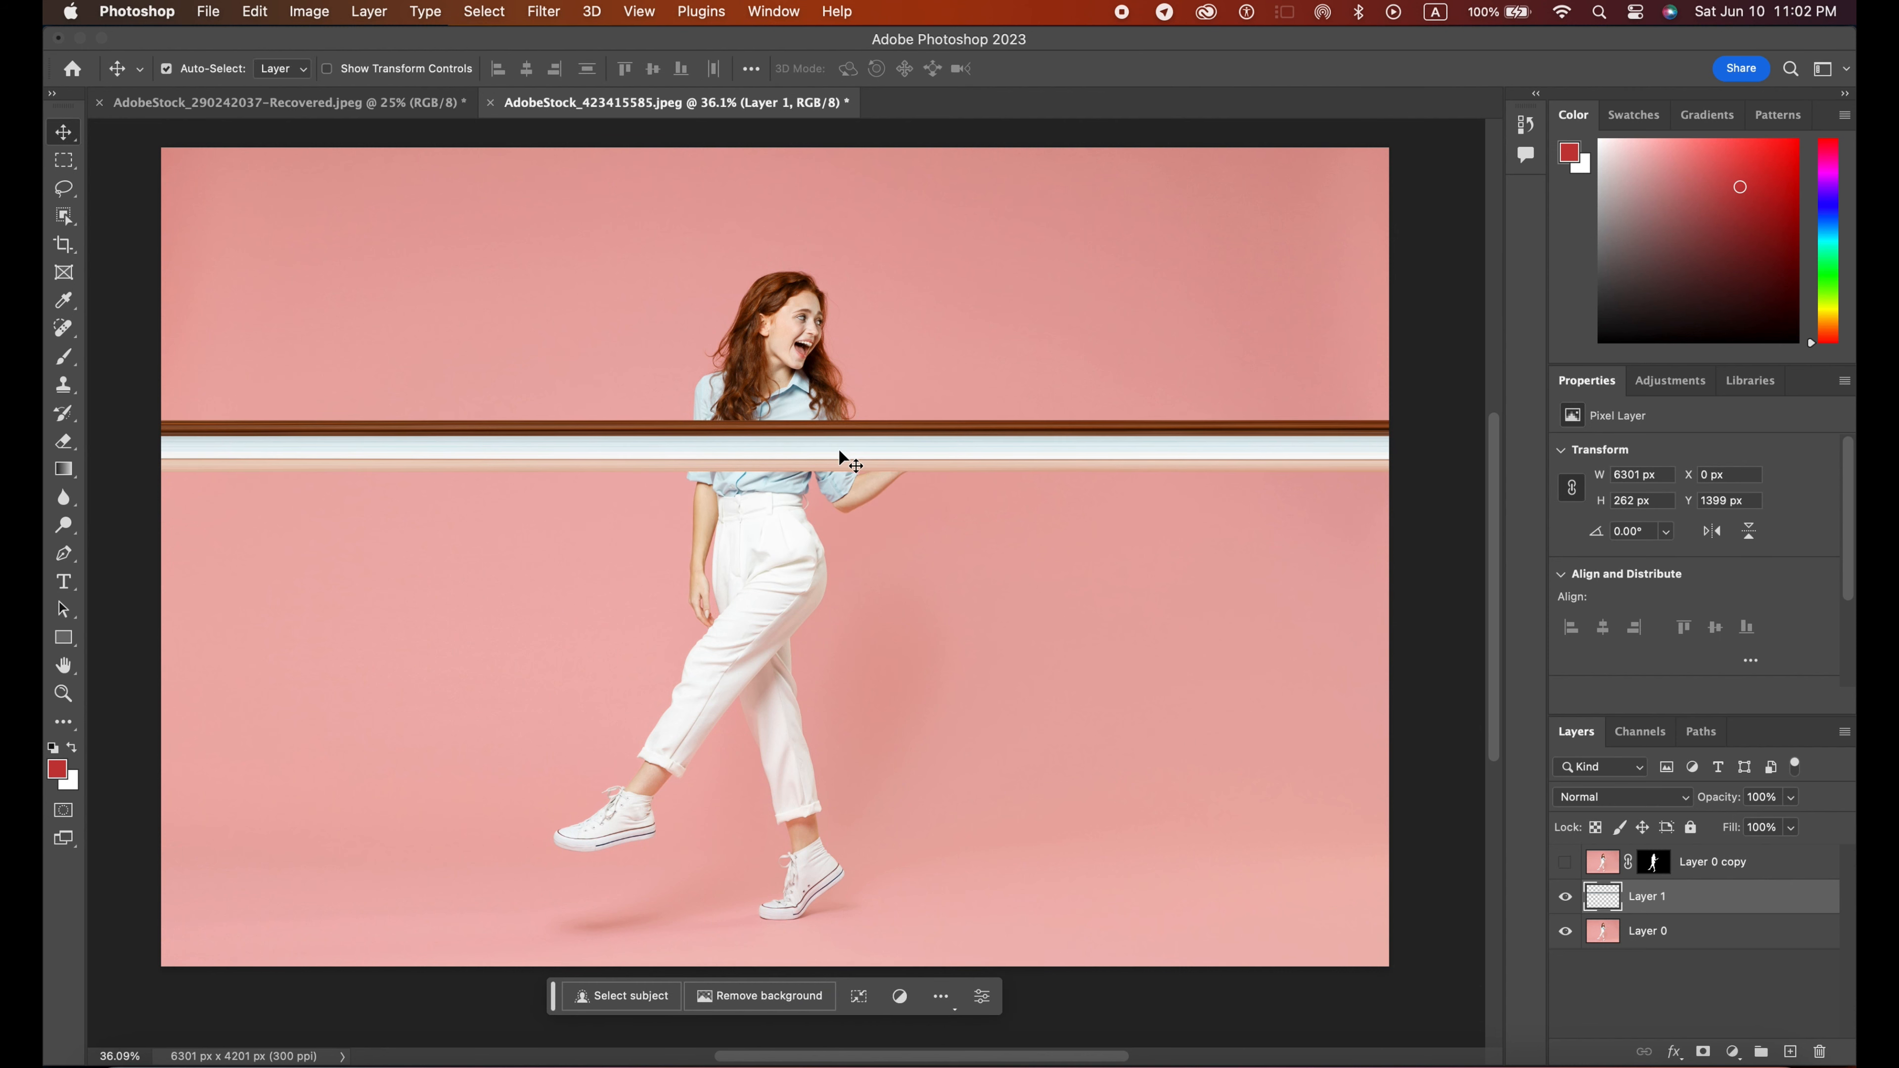
drag(840, 451, 843, 862)
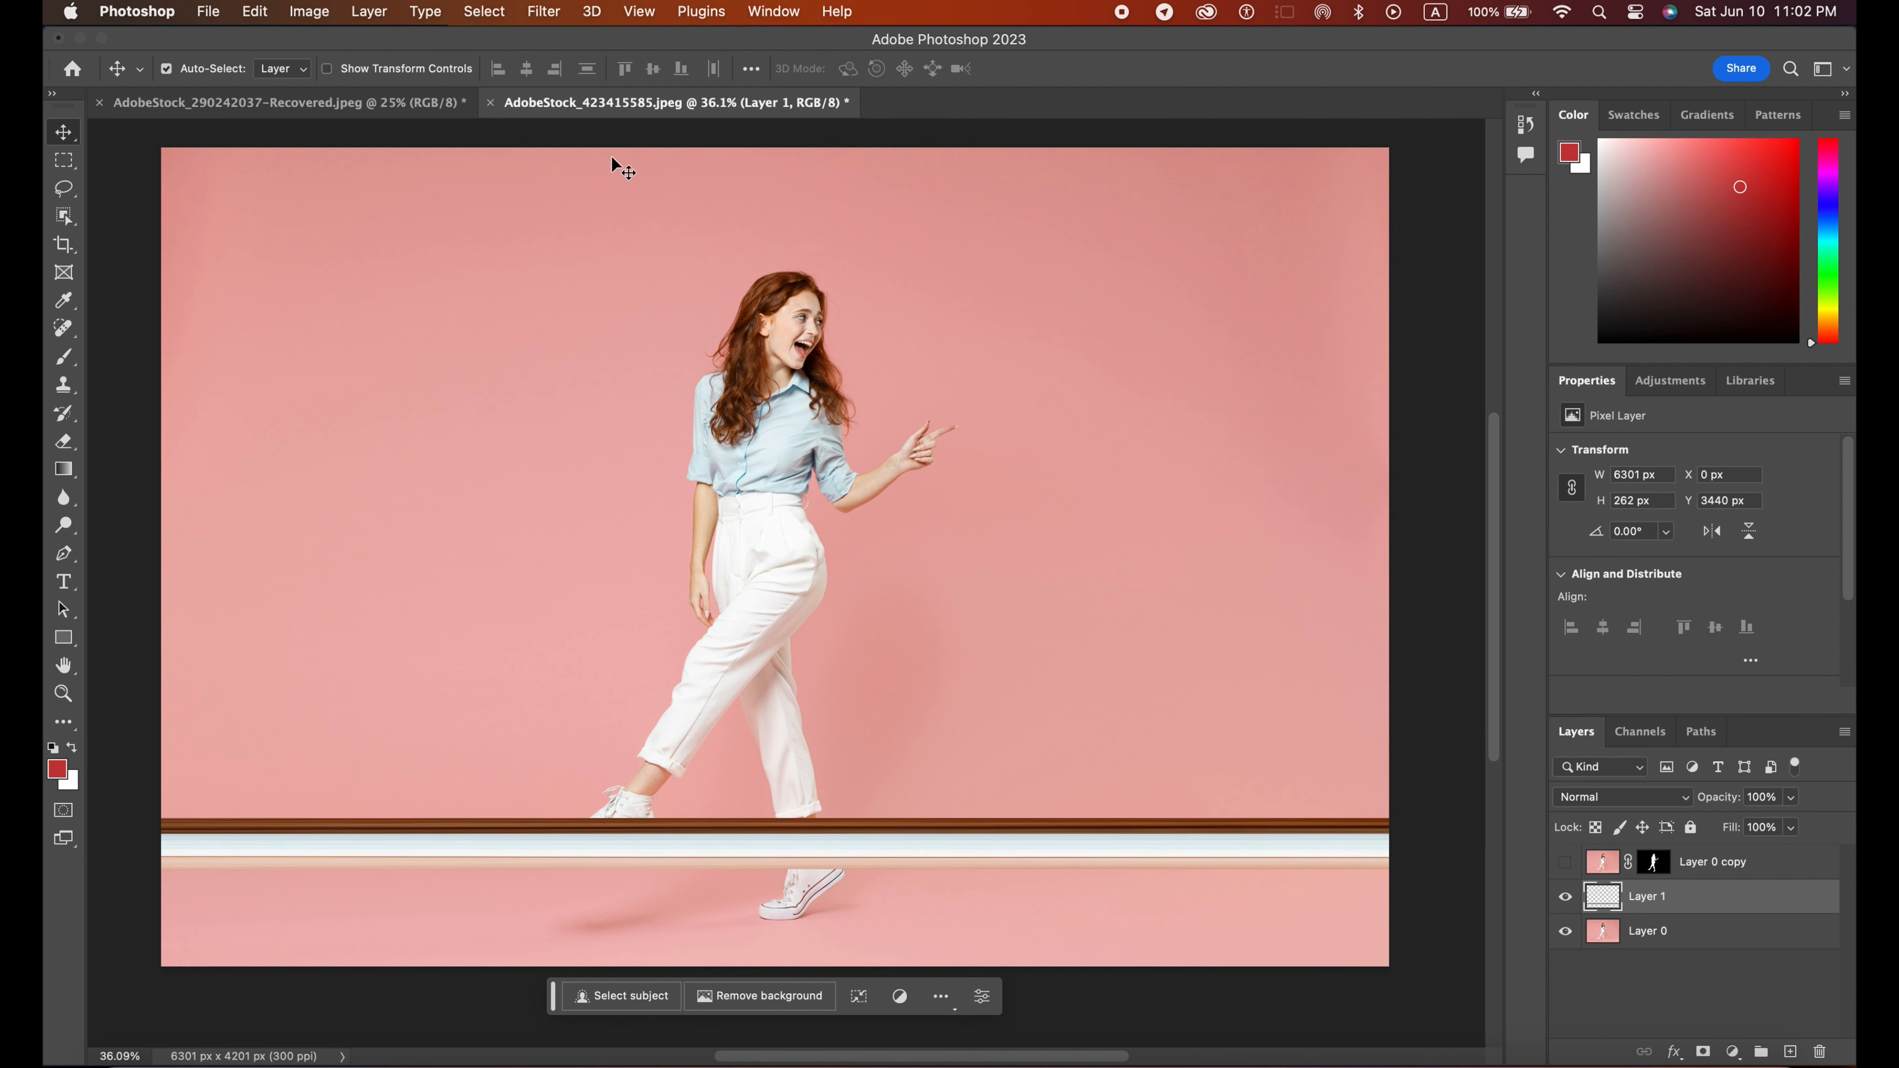
Step: Apply the Polar Coordinates distort filter to the merged strip on Layer 1 to bend it into a ring
click(542, 12)
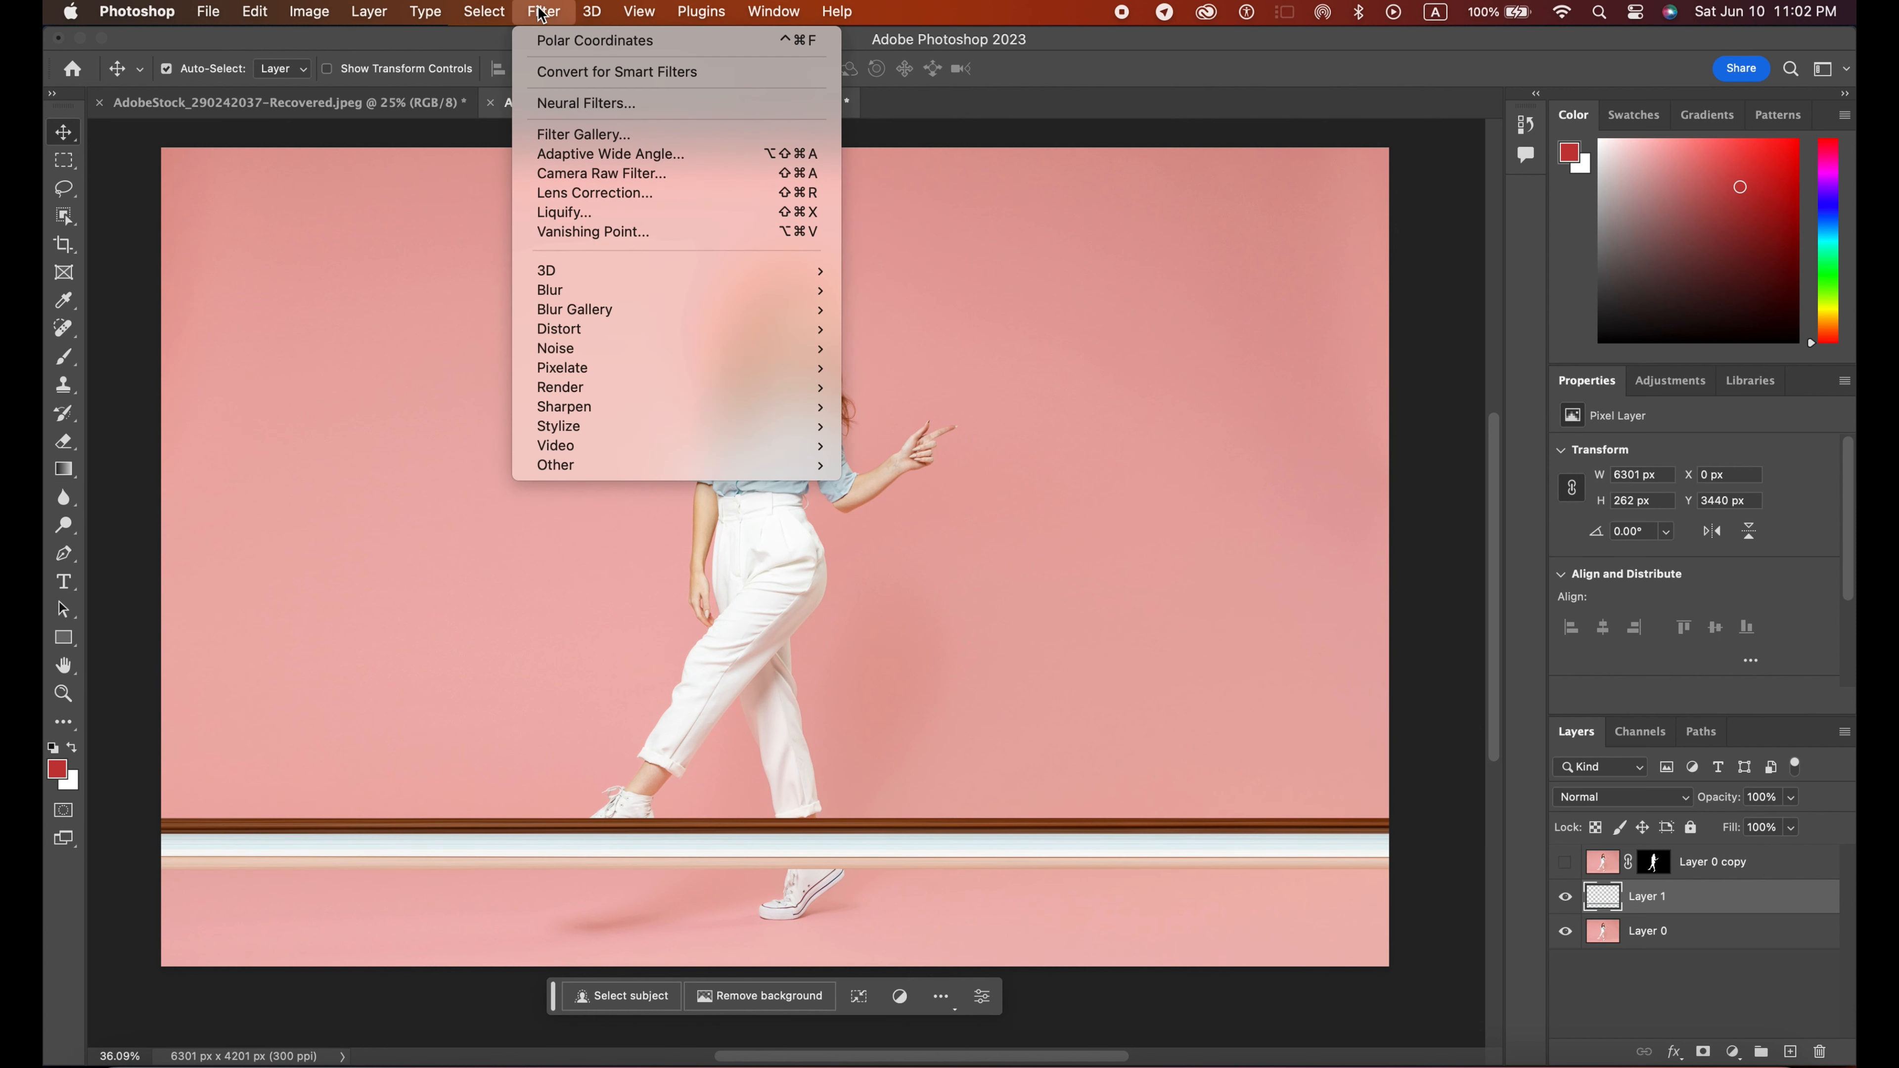
mouse_move(641, 331)
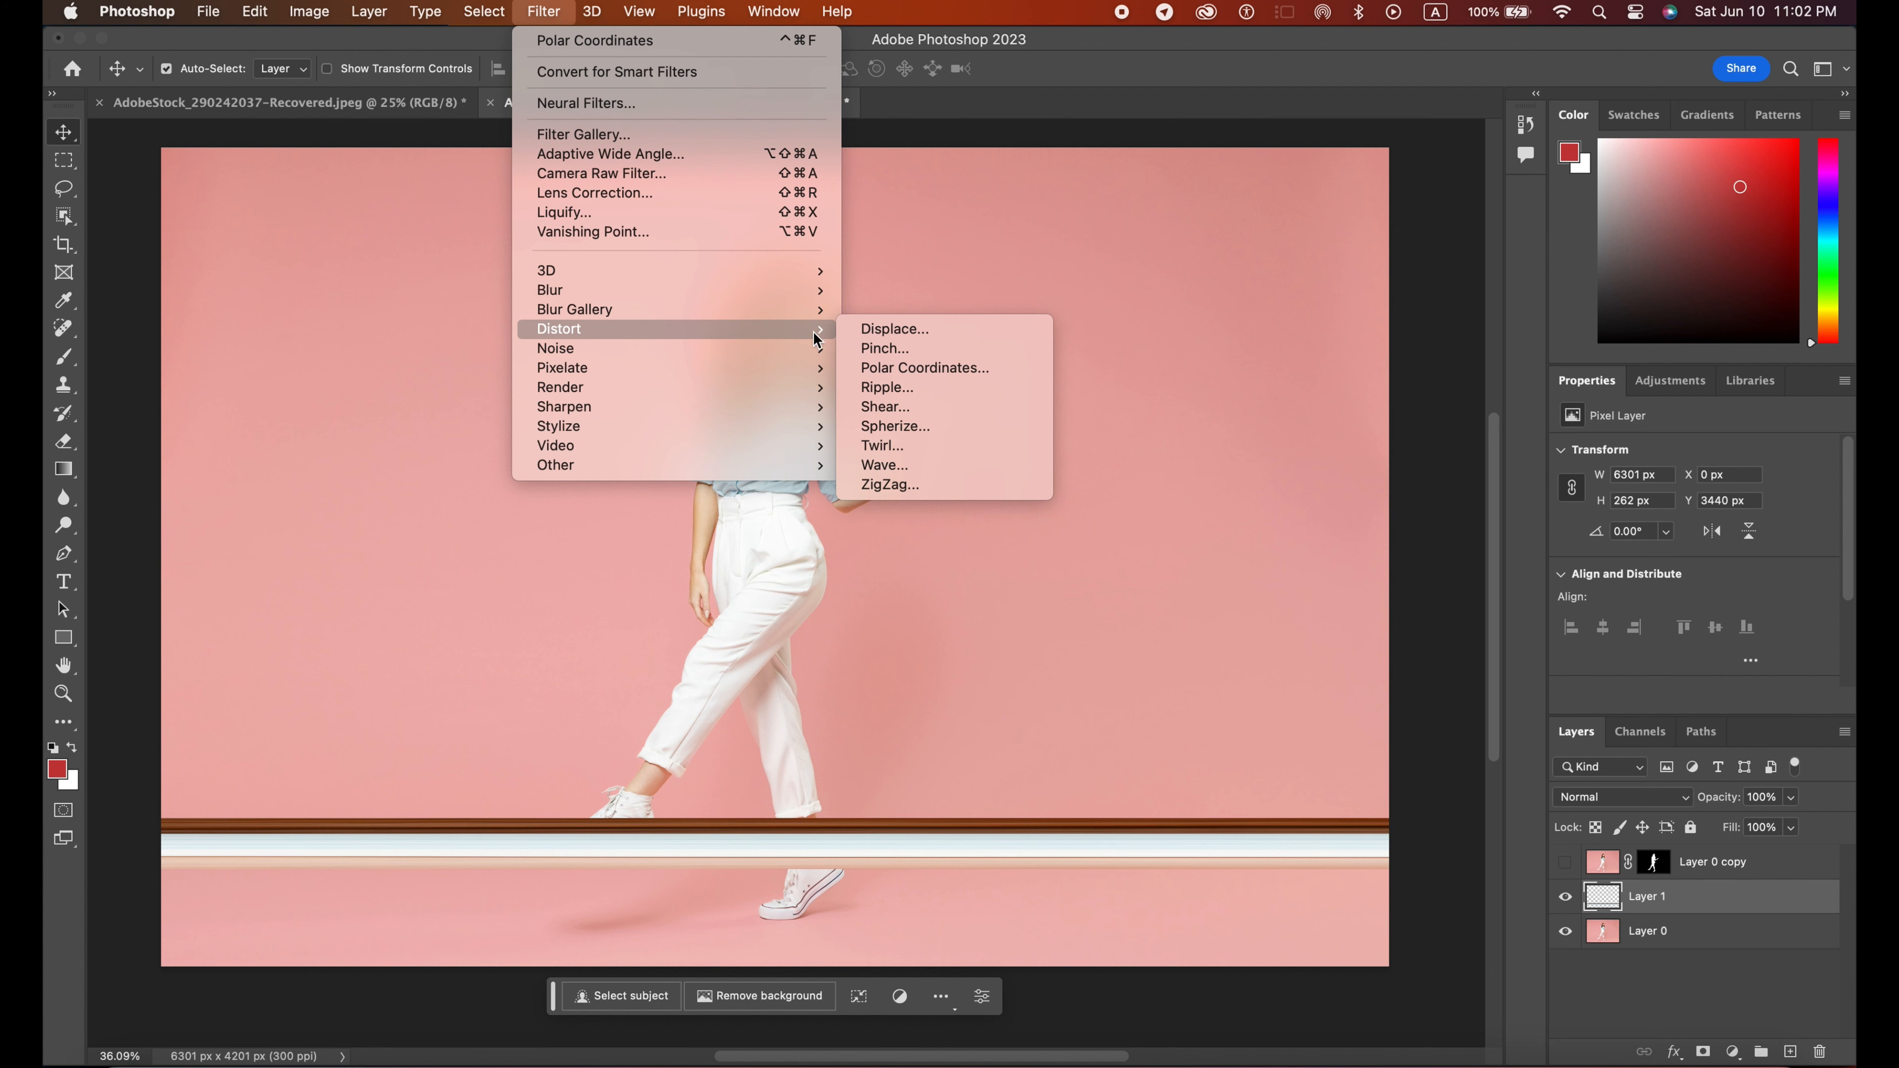
click(904, 372)
key(Return)
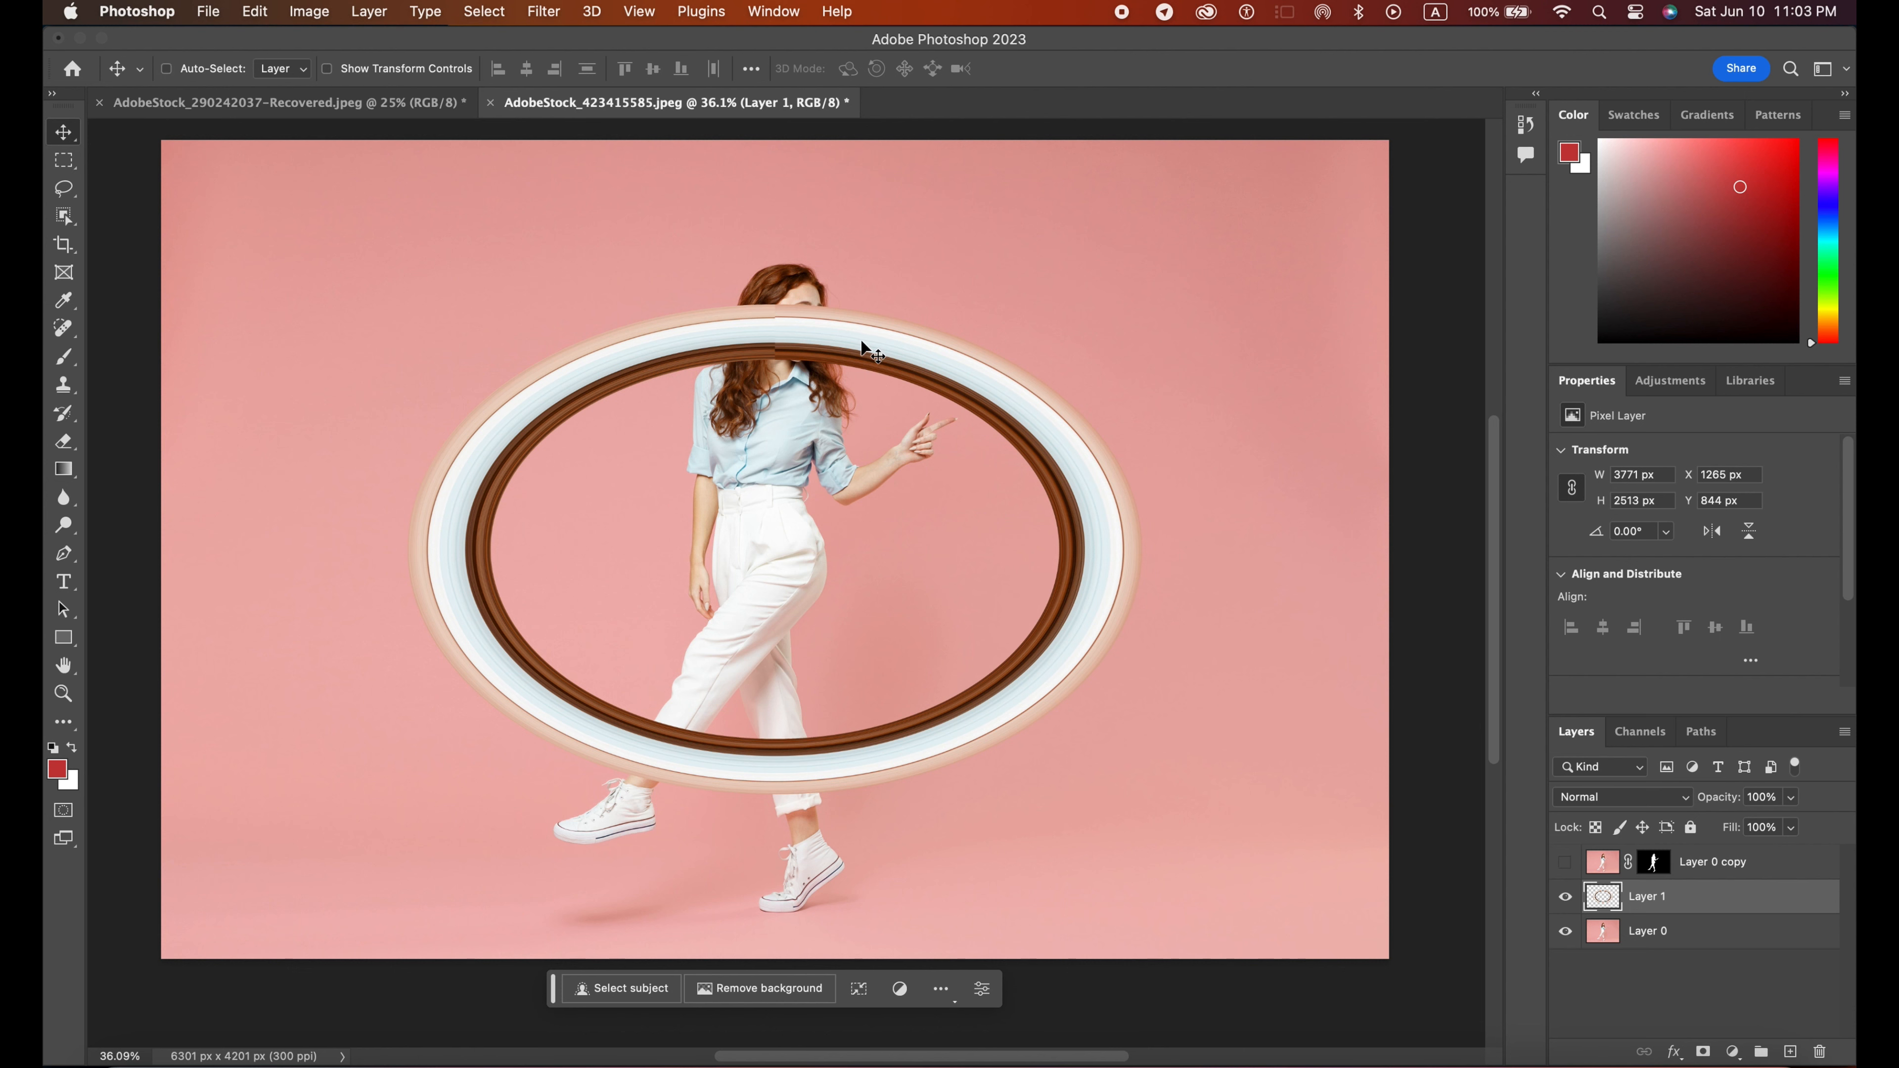
Step: Transform the oval ring into a near-circle of about 2811 by 2723 px around the woman, at about X 1745 px, Y 695 px
key(super+t)
drag(775, 305, 775, 269)
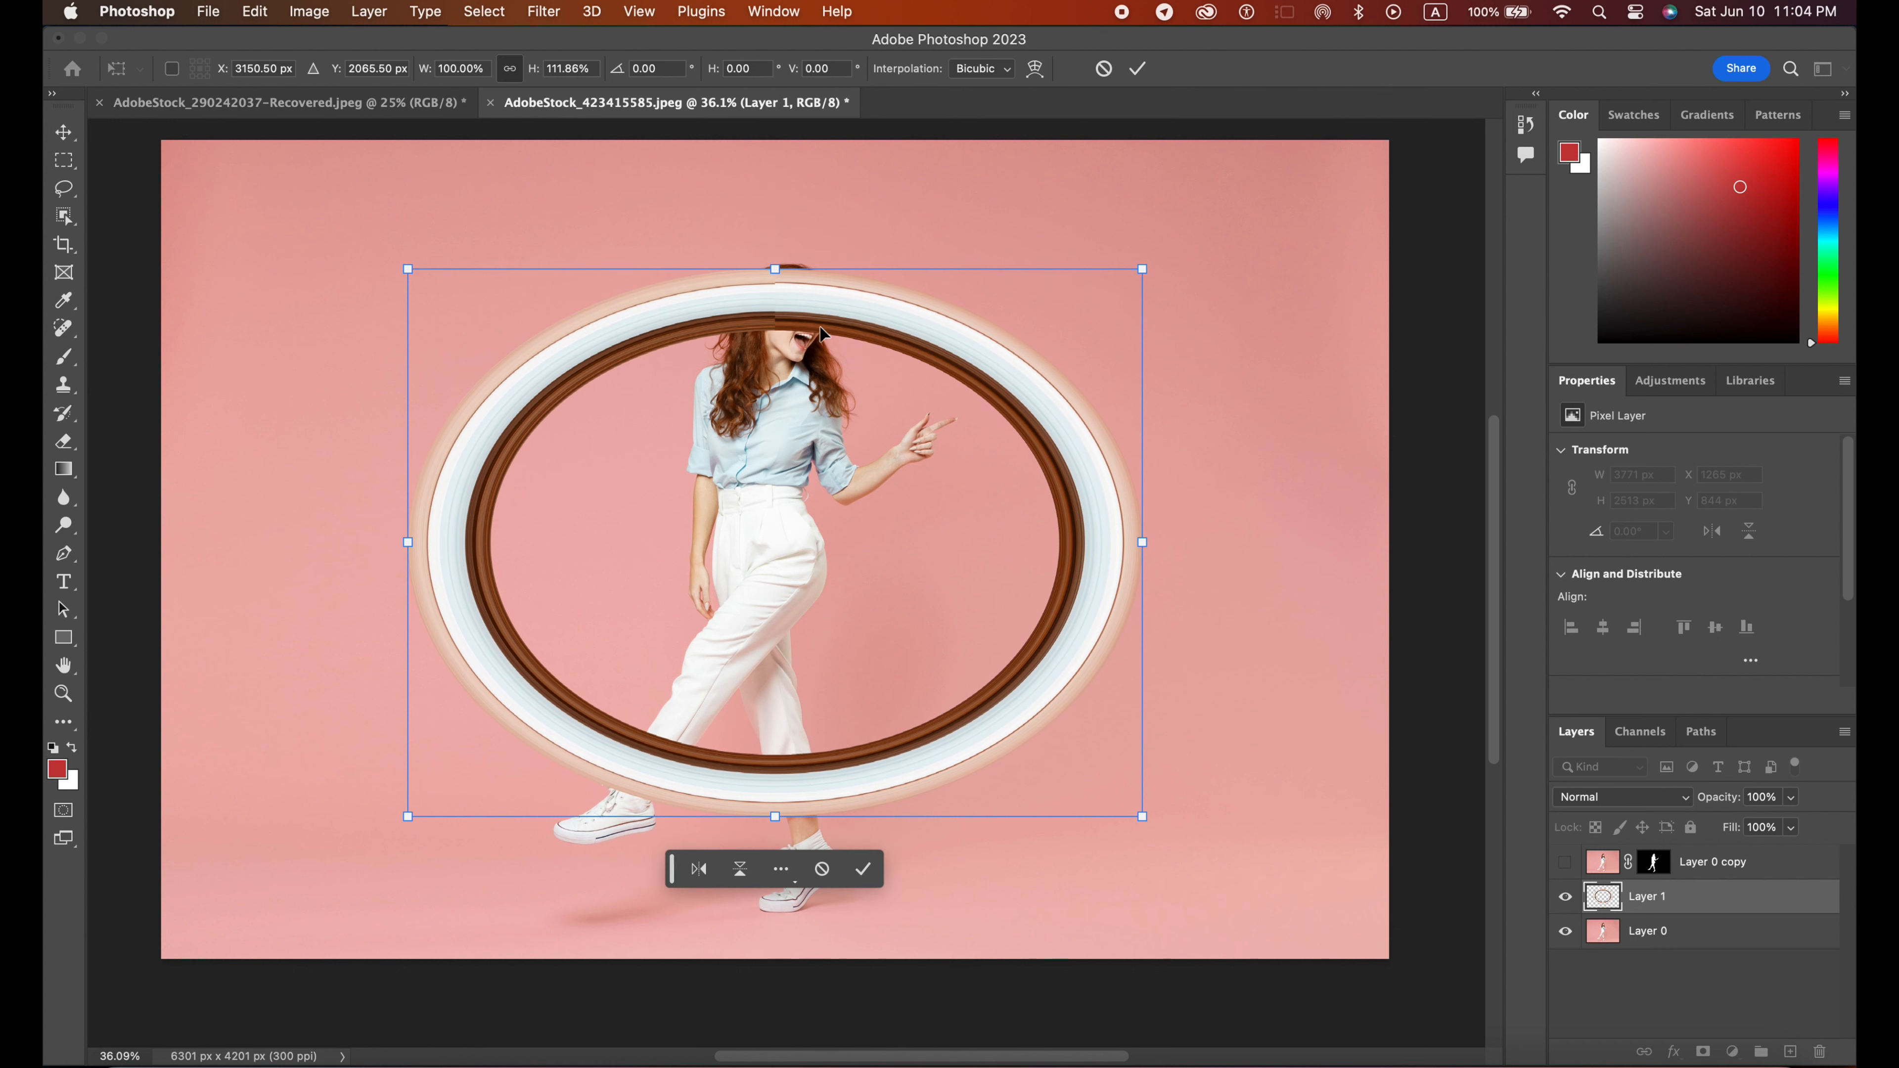
drag(1148, 538, 1027, 526)
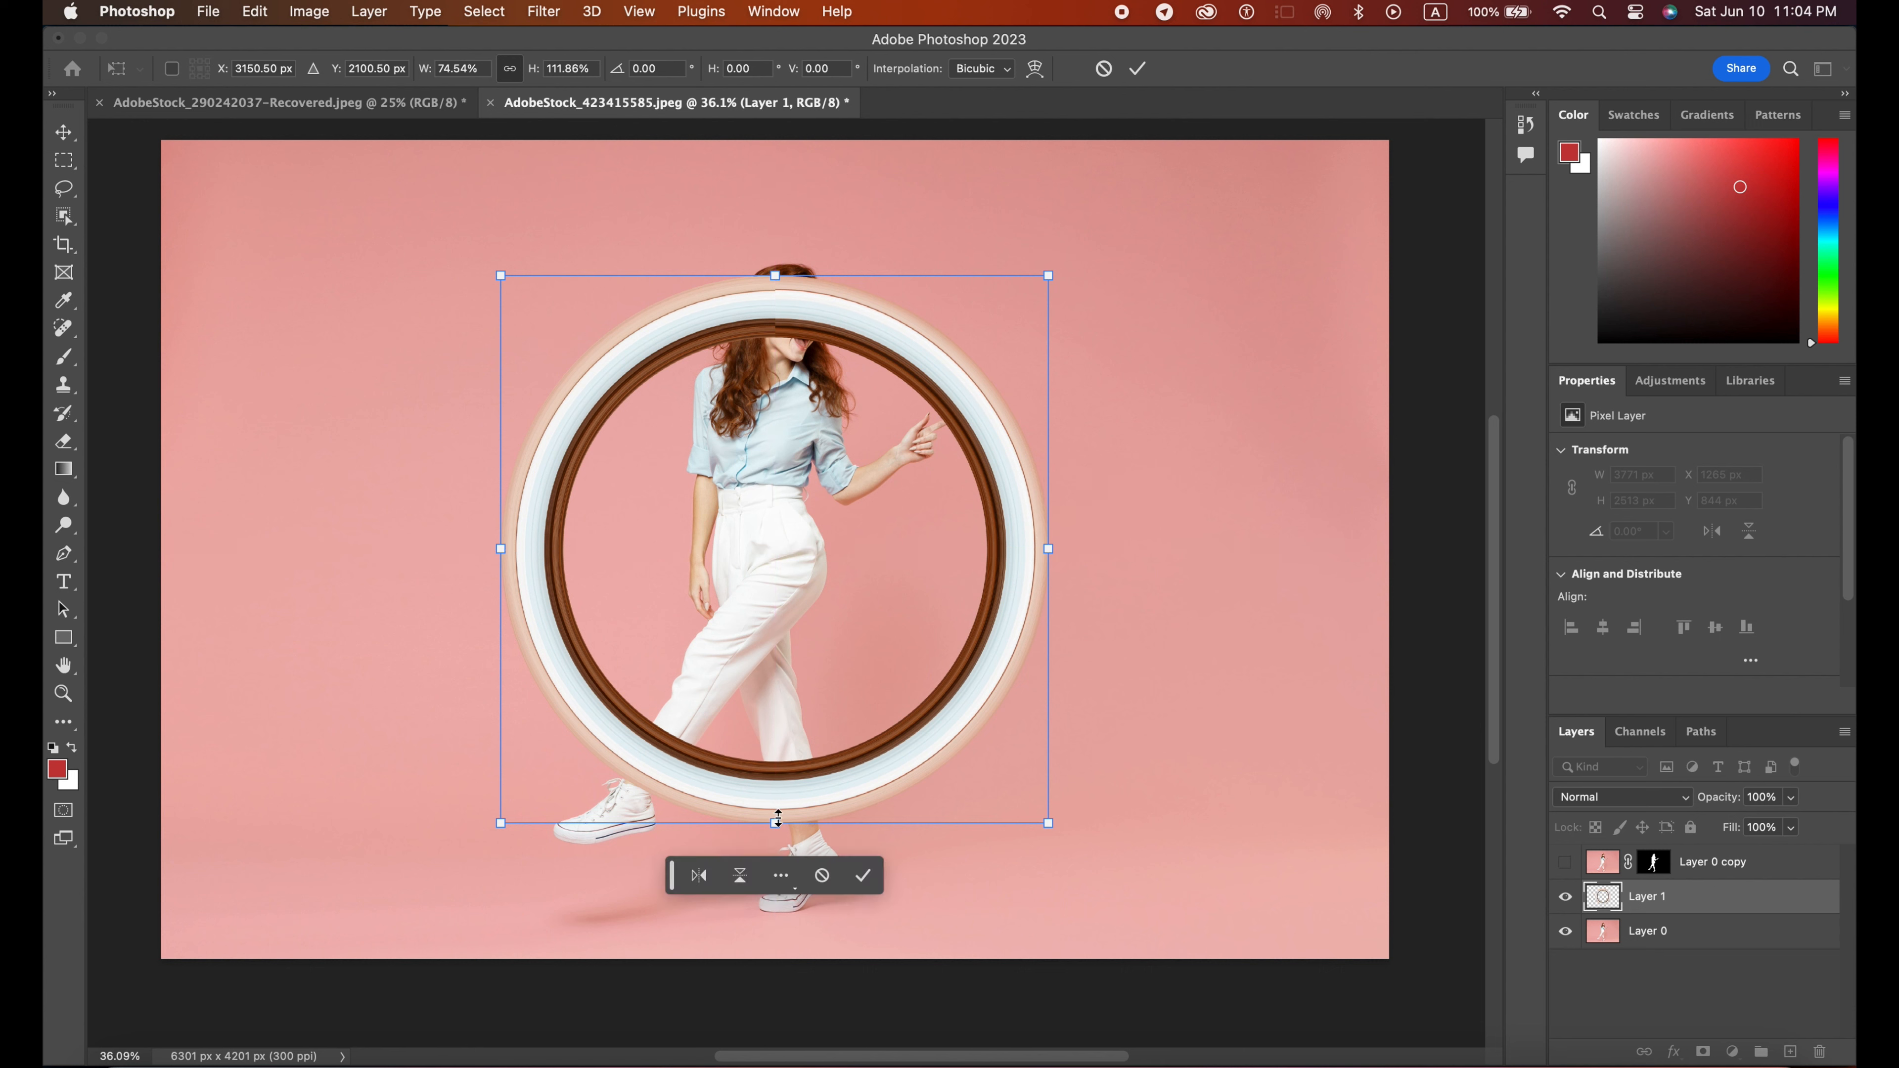
drag(777, 821, 776, 801)
key(Return)
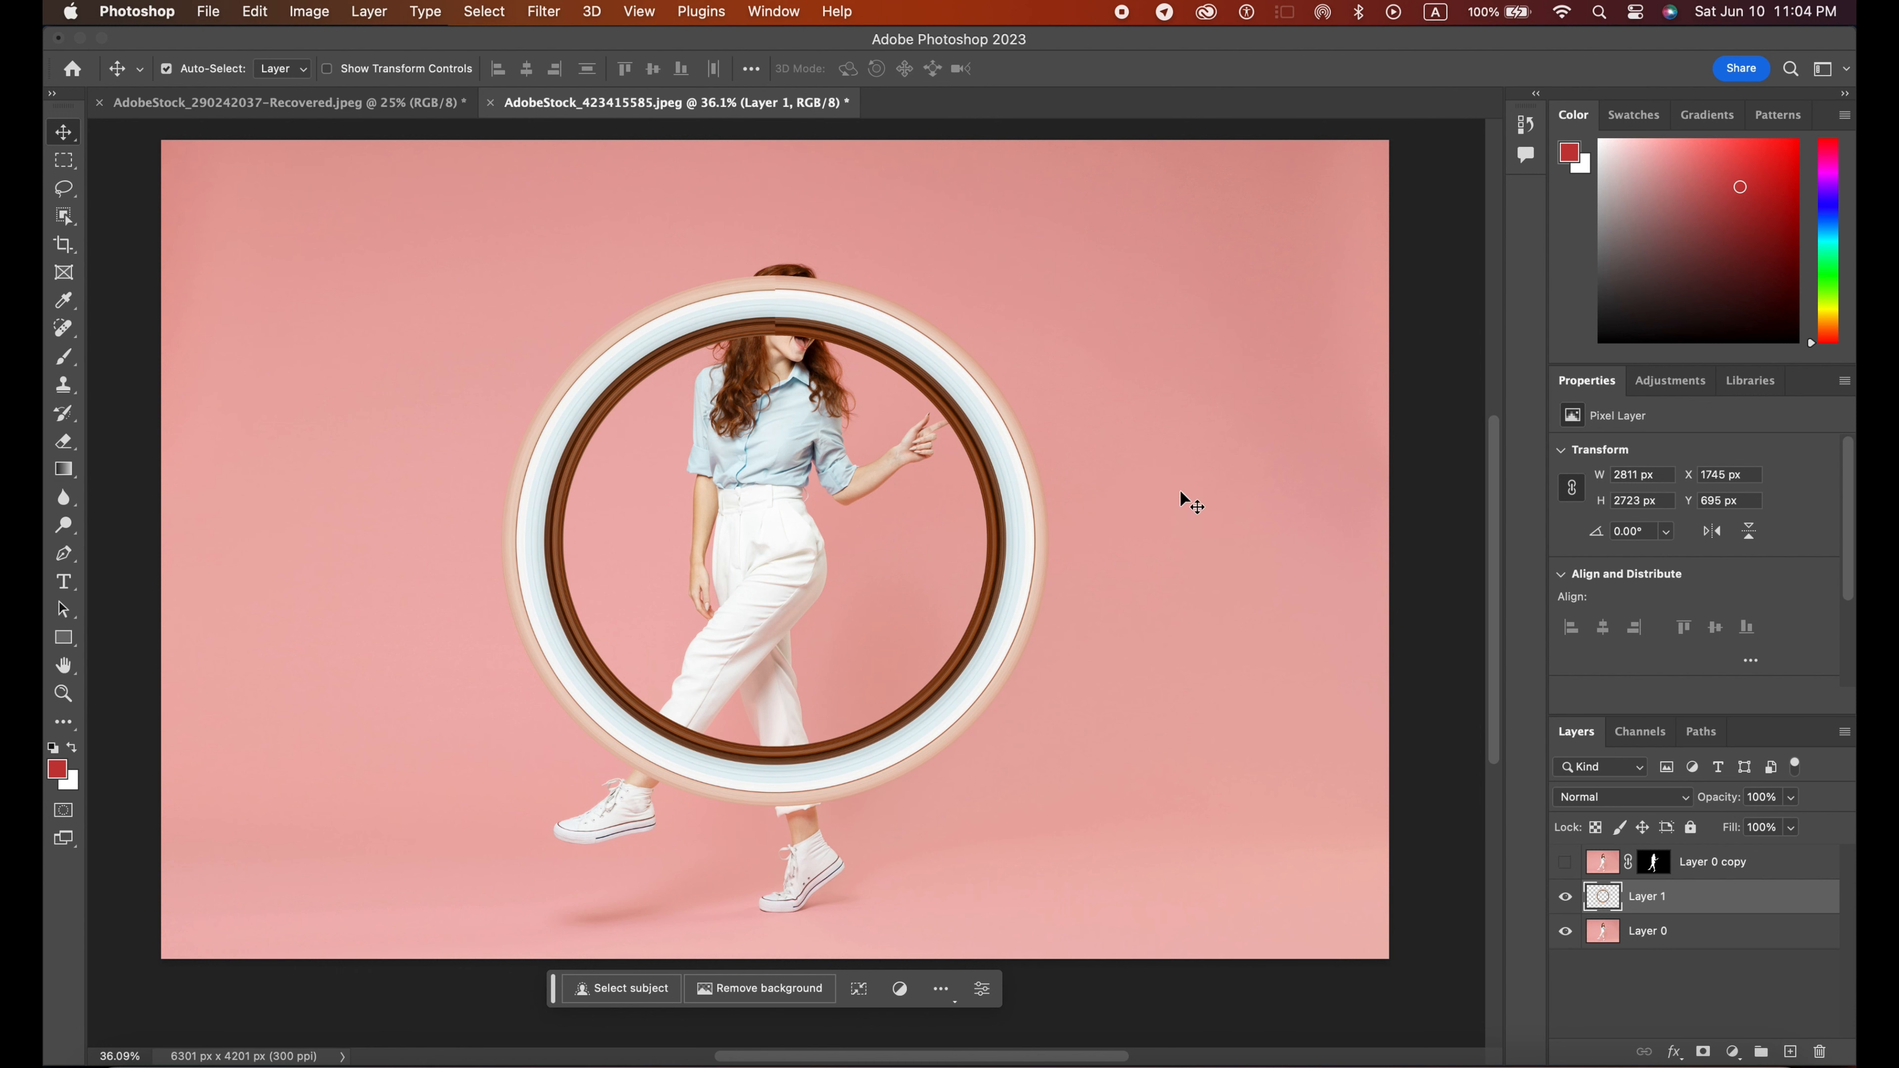
Step: Duplicate the ring as Layer 1 copy, move it above Layer 0 copy, and make the cut-out woman's layer visible
right_click(1691, 898)
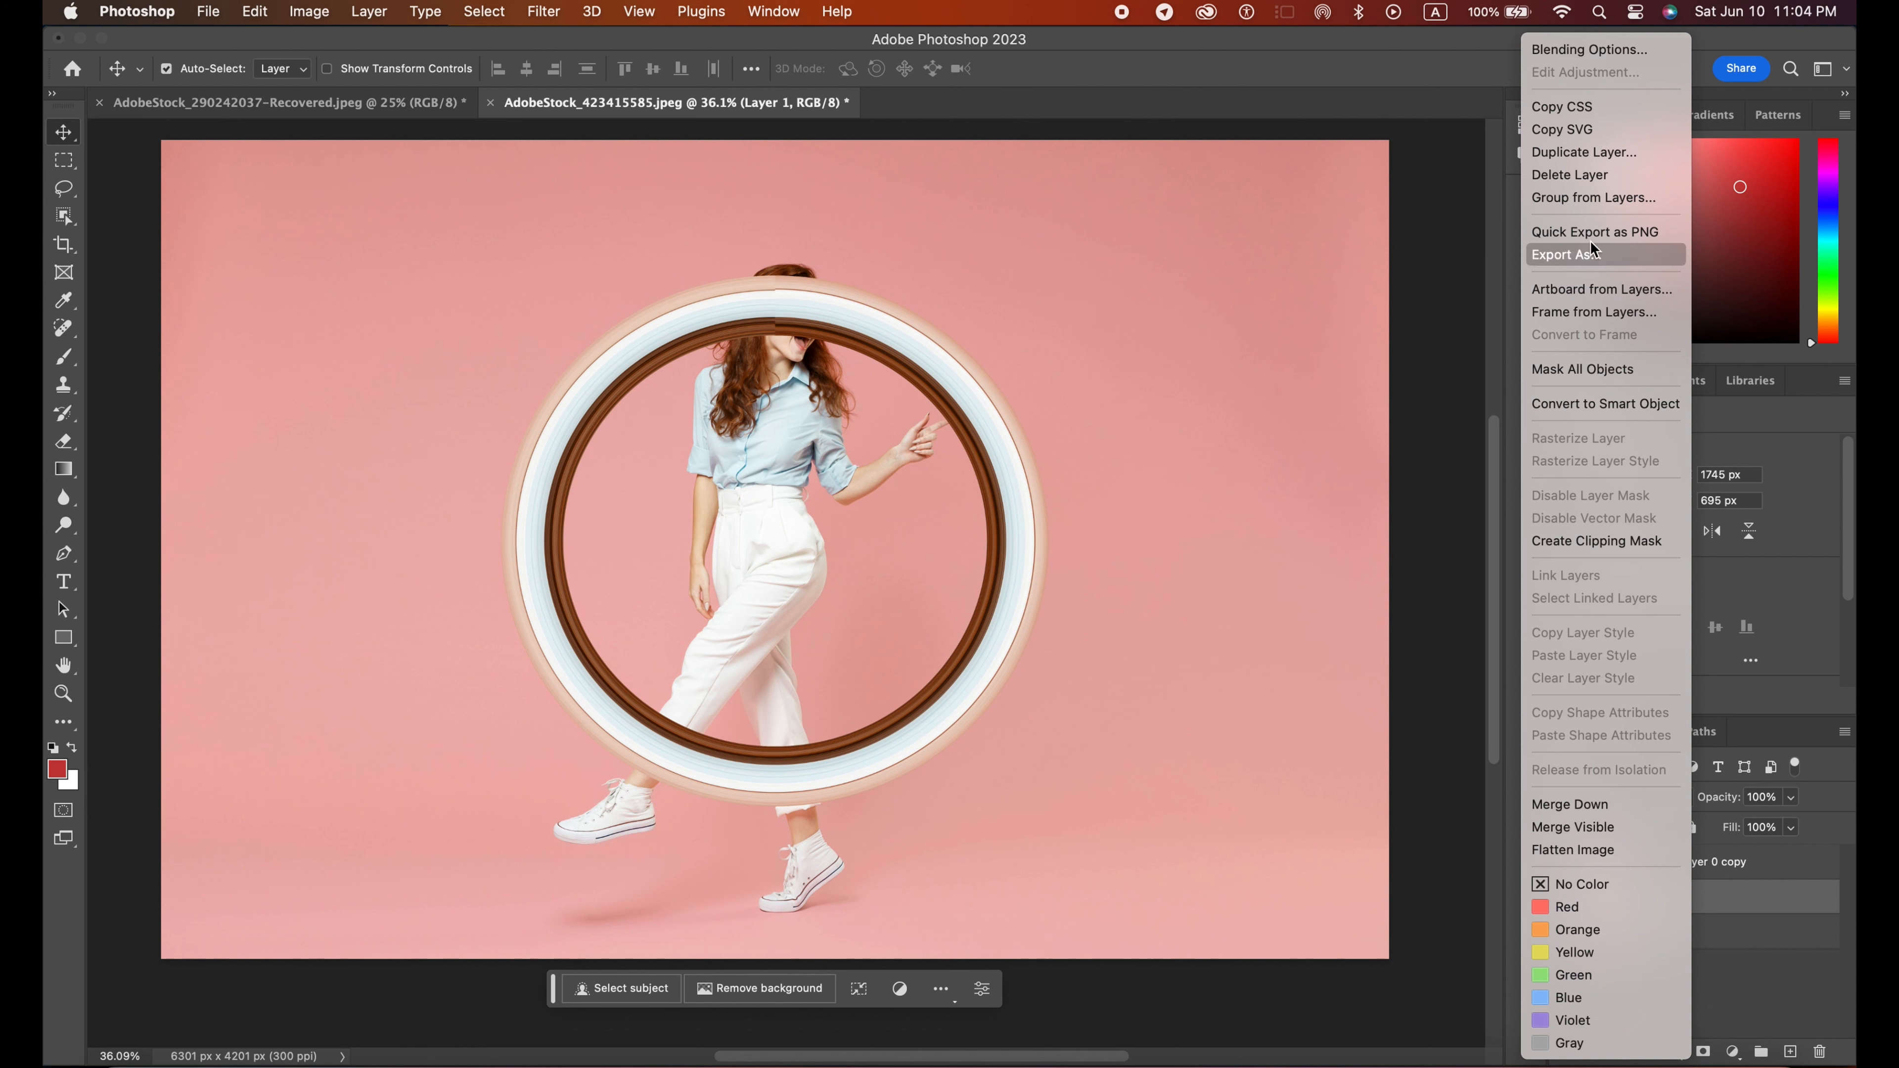
click(1567, 156)
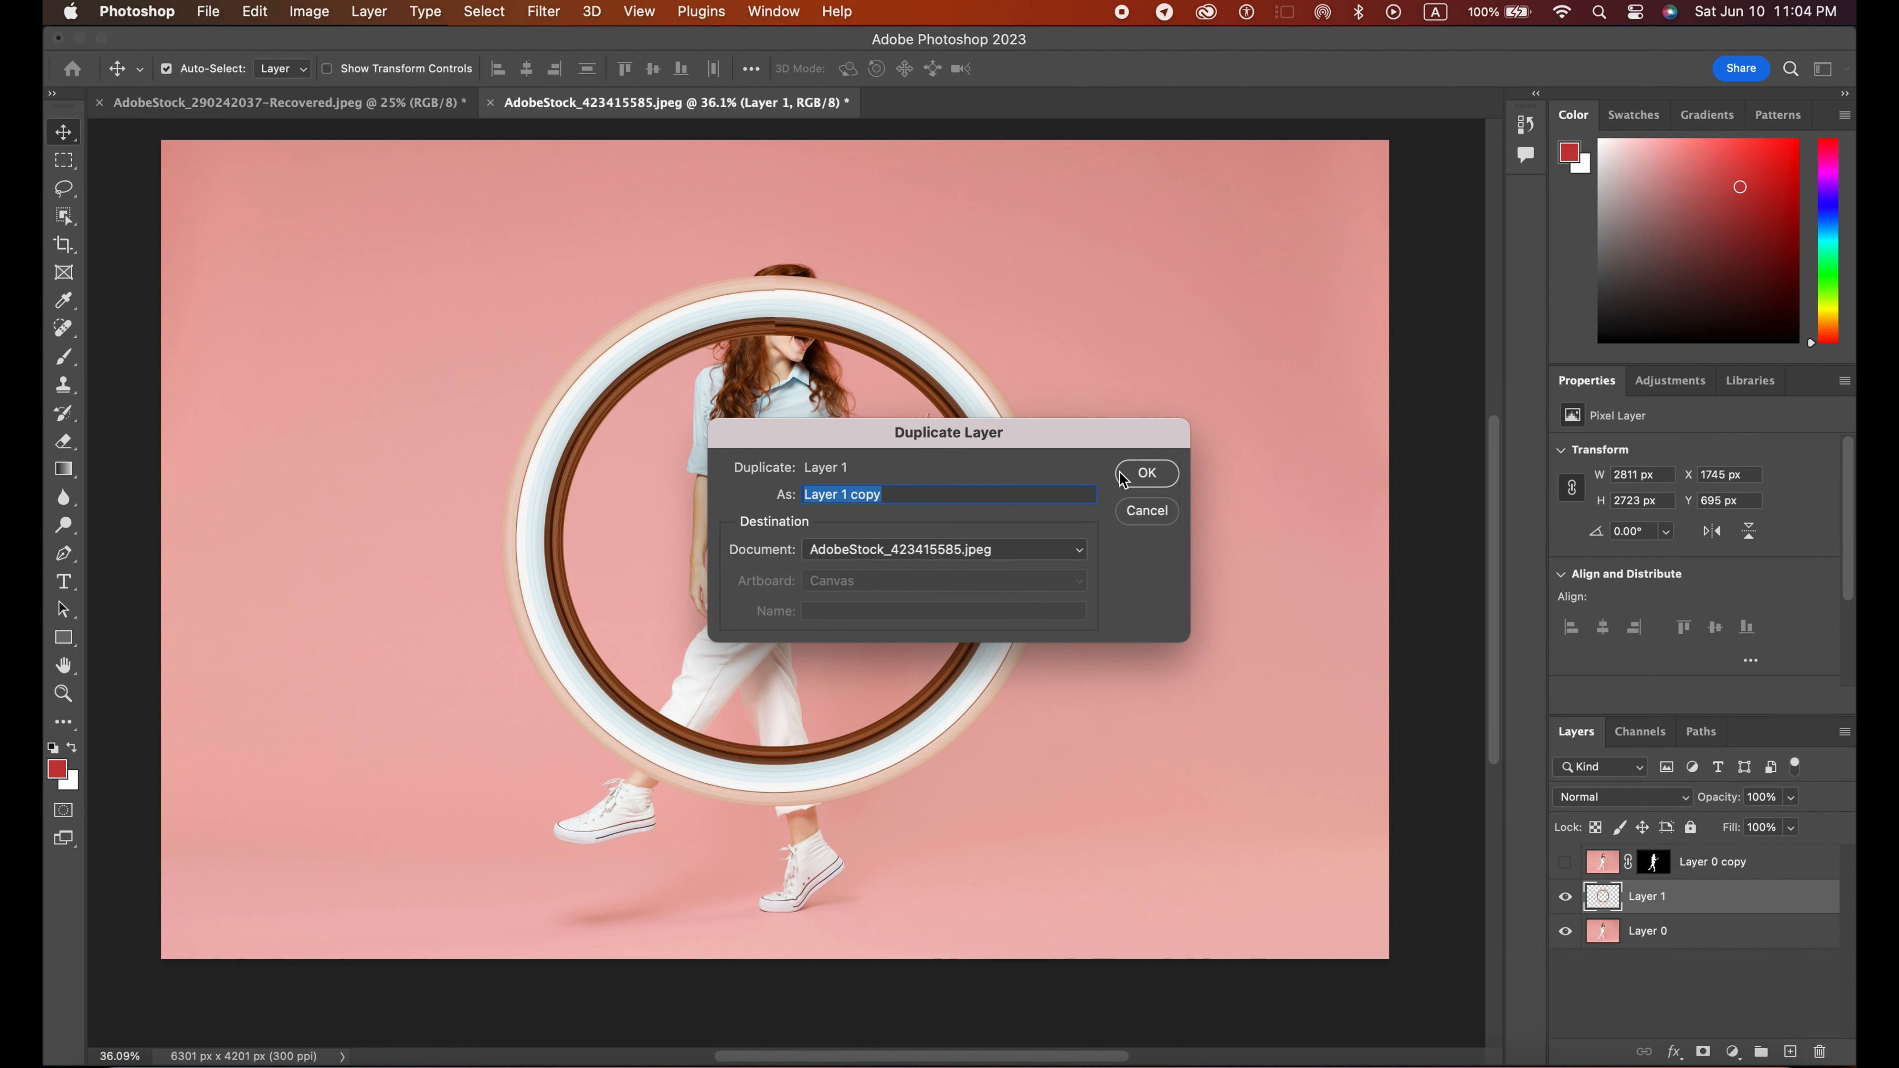
click(1145, 473)
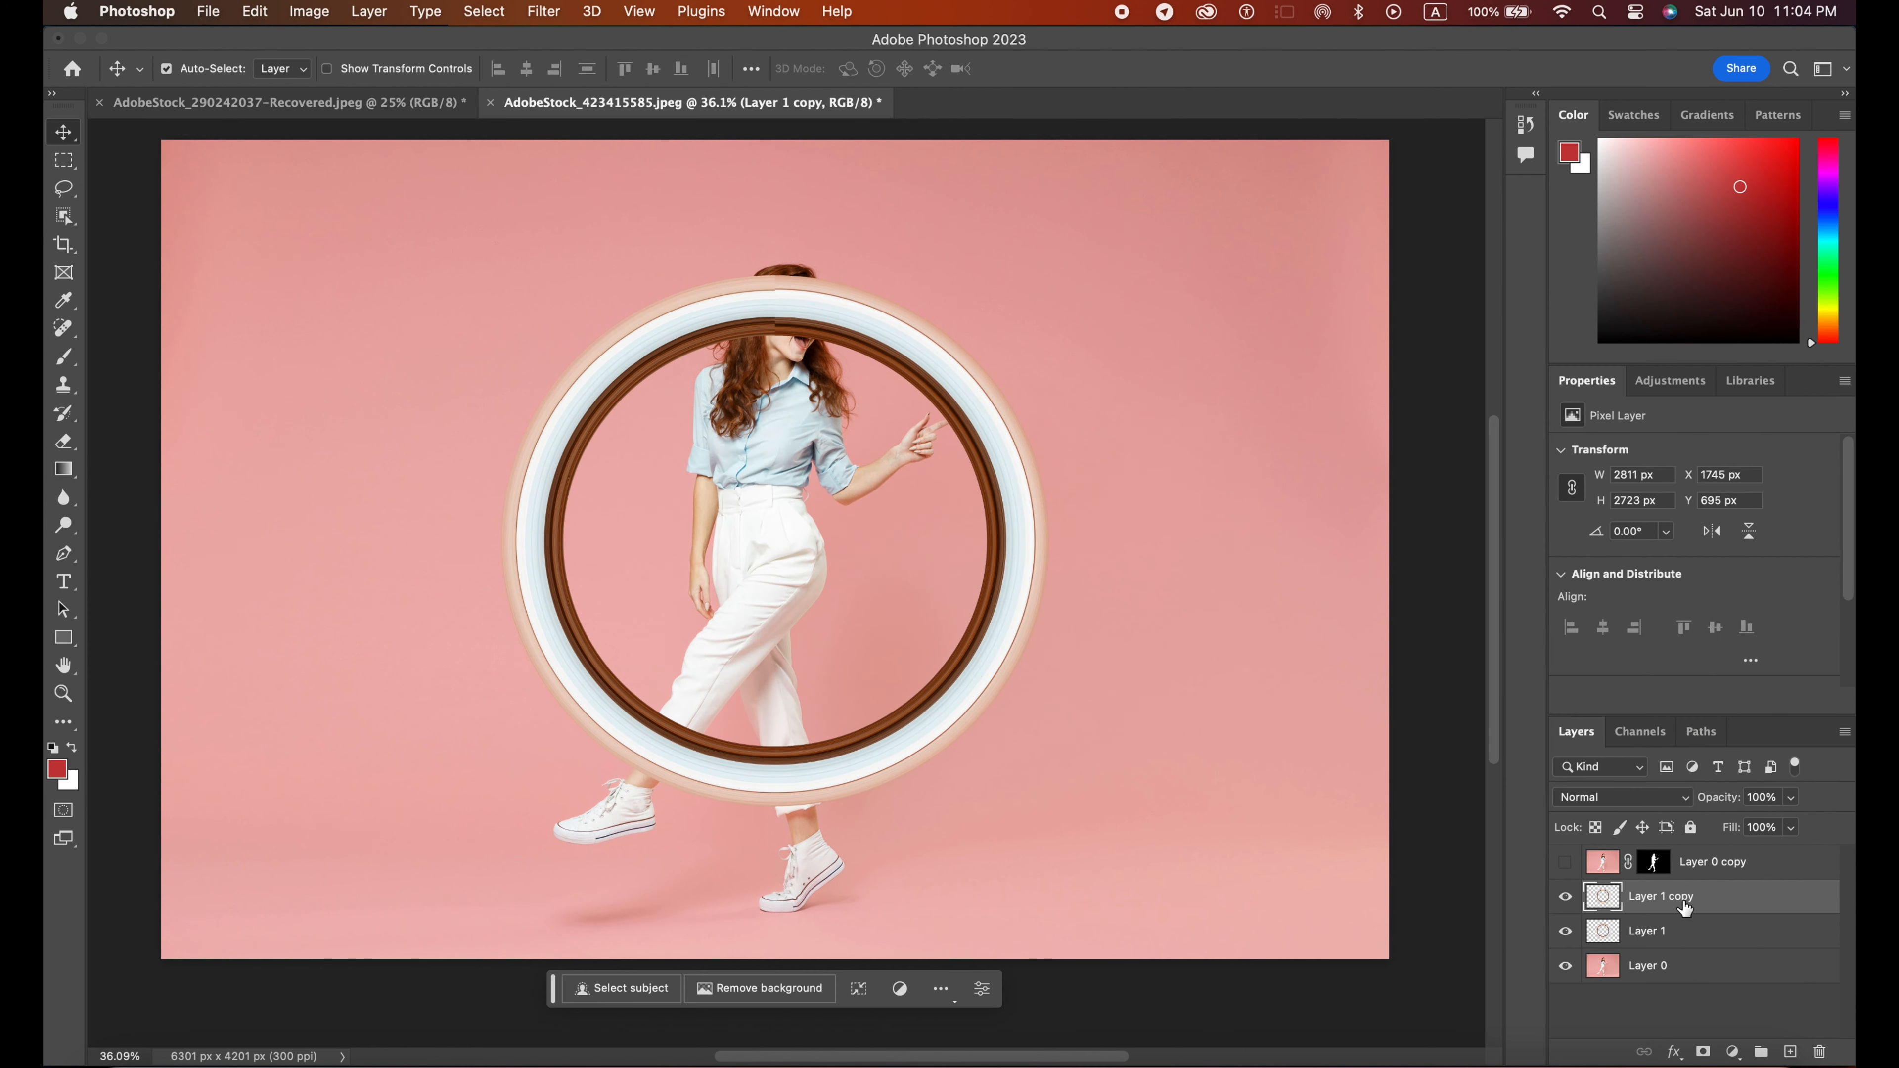
drag(1686, 908, 1674, 860)
click(1564, 896)
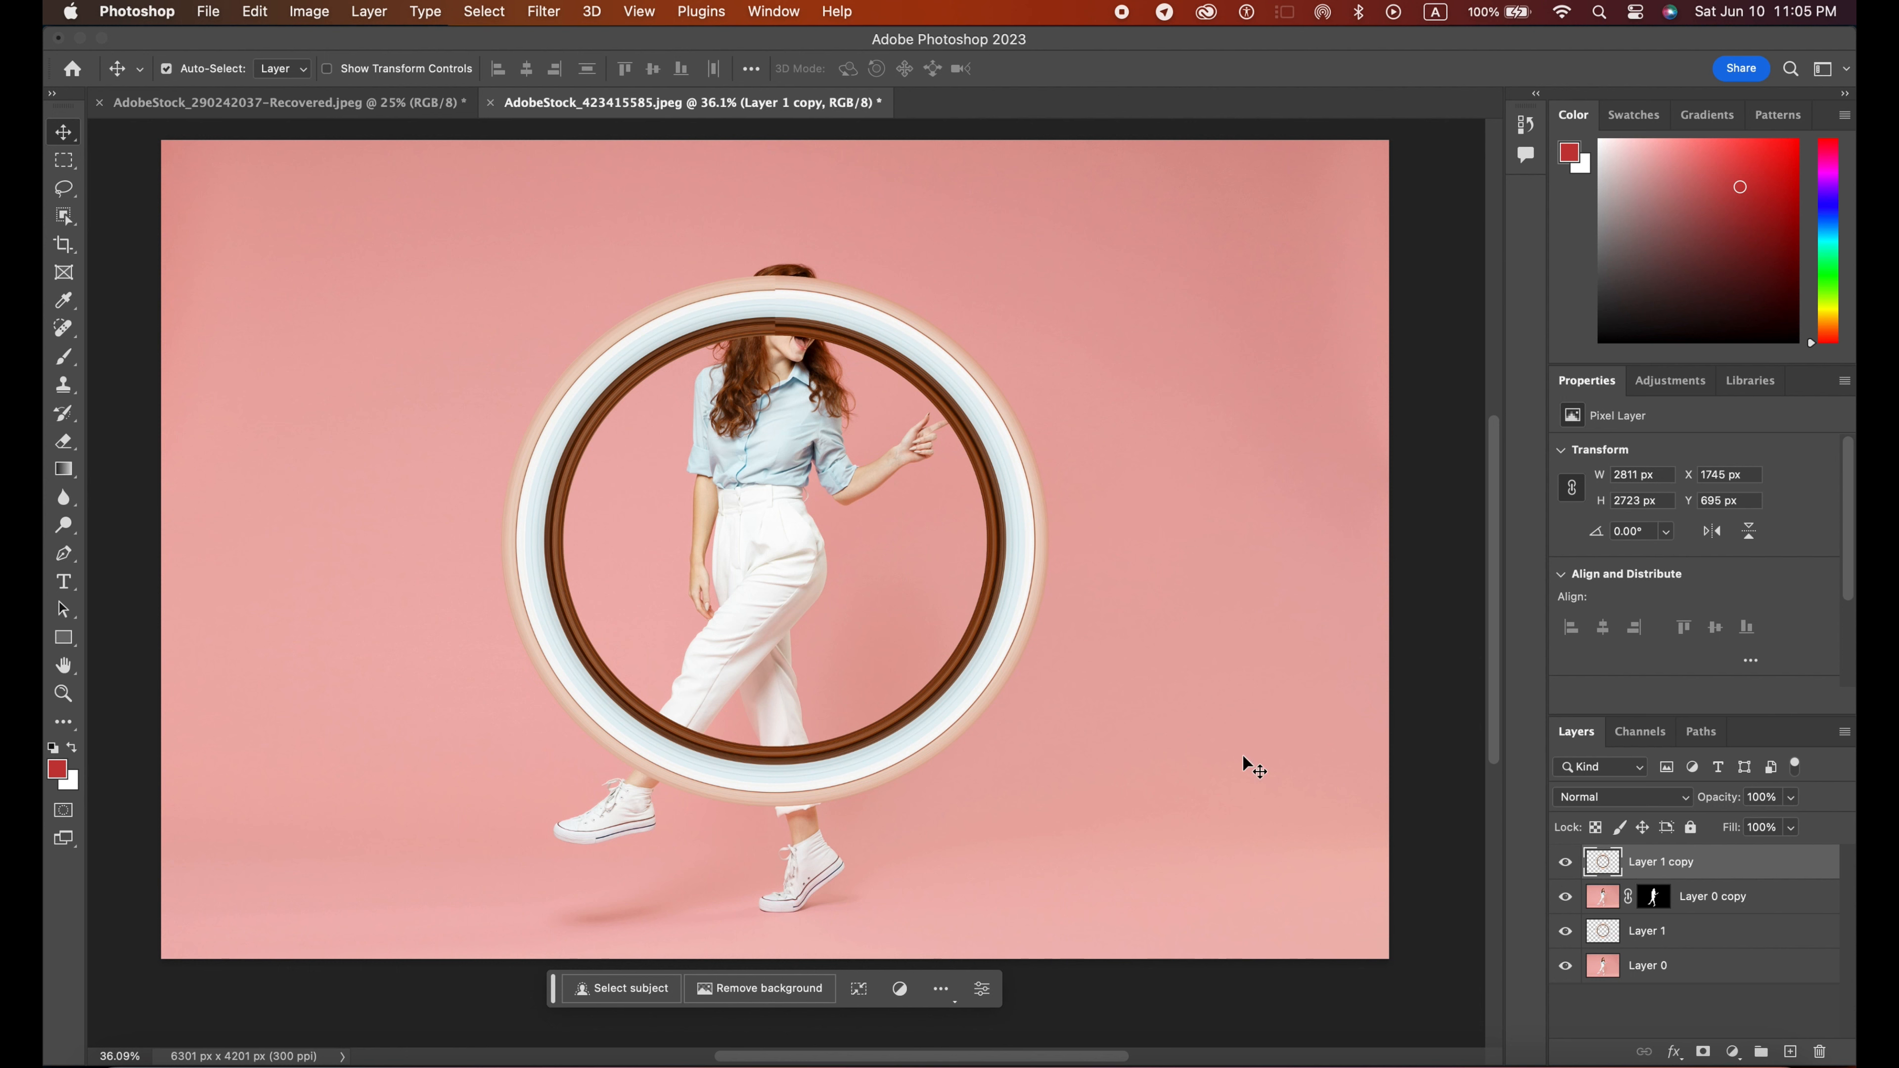
Step: Erase Layer 1 copy's ring with a 700 px Eraser where it covers the woman's head, pointing finger and raised leg
click(65, 441)
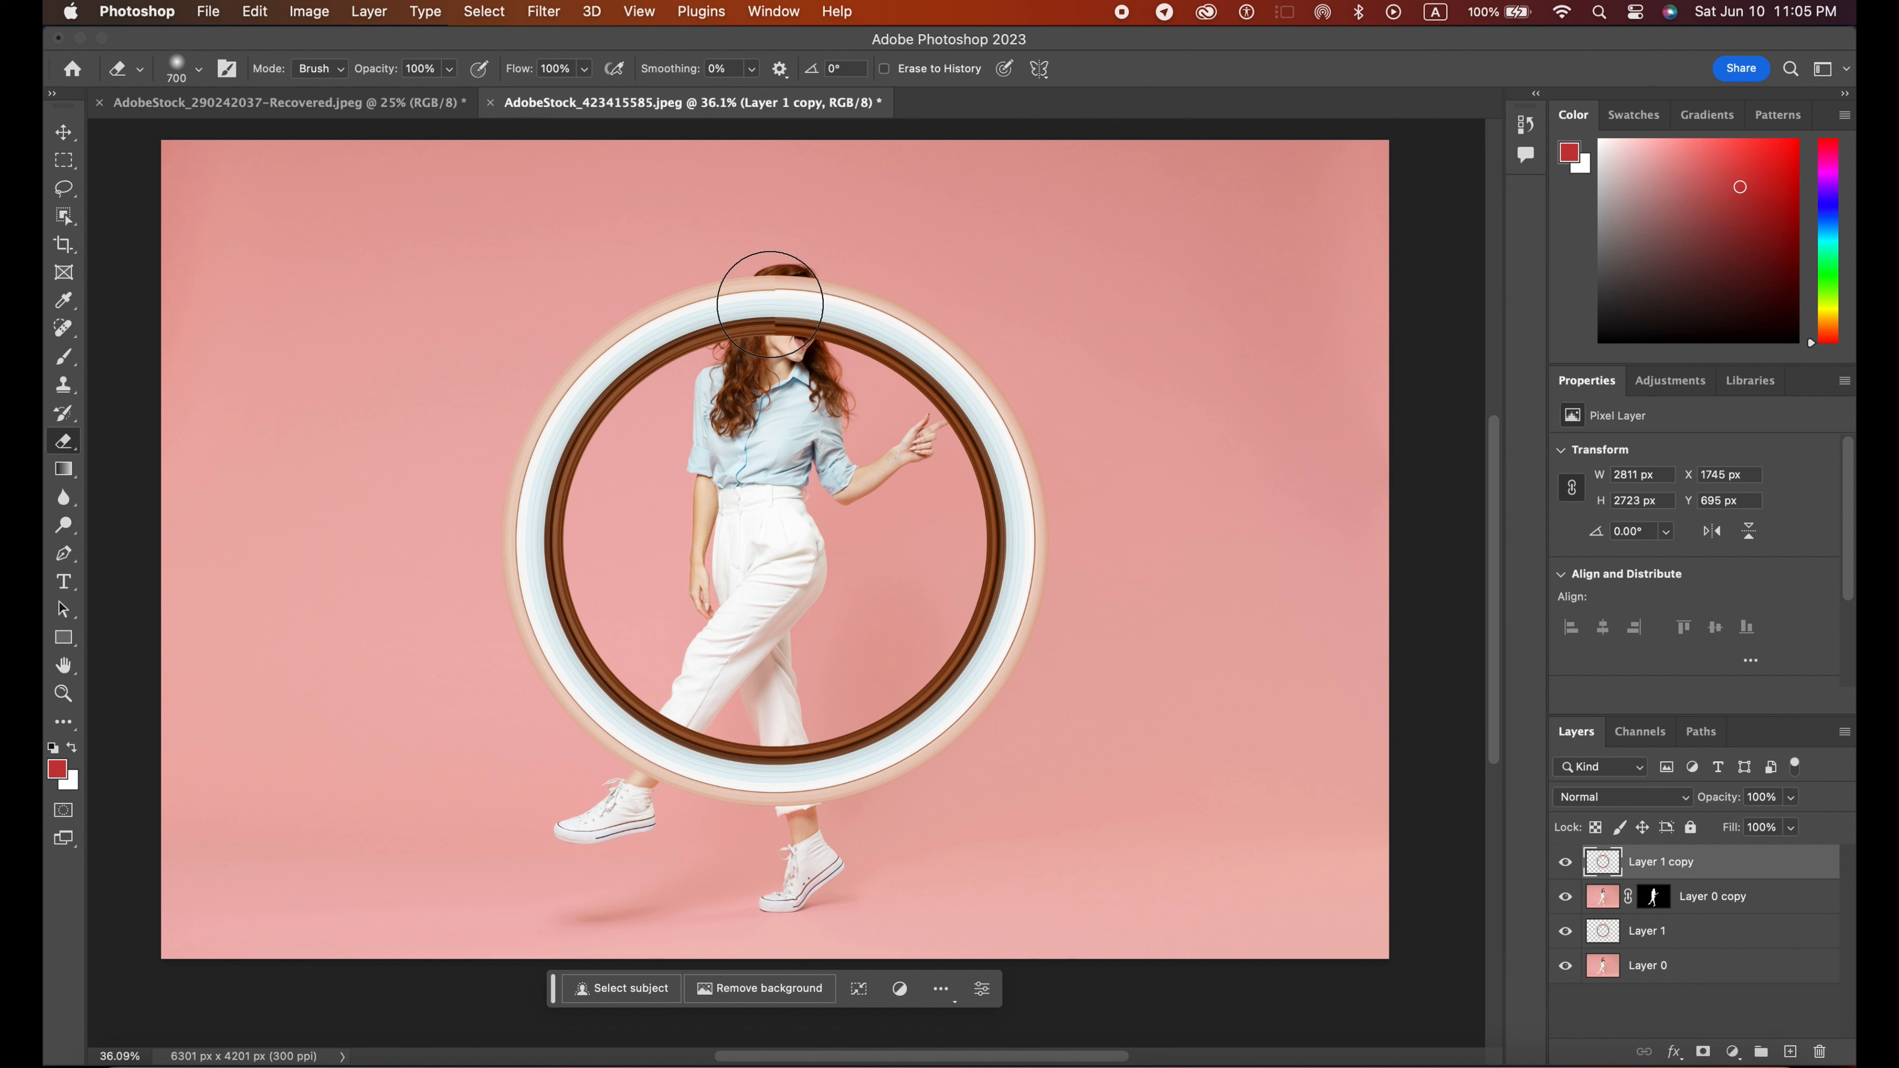
mouse_move(770, 305)
mouse_down()
mouse_move(830, 277)
mouse_move(751, 299)
mouse_move(784, 314)
mouse_up()
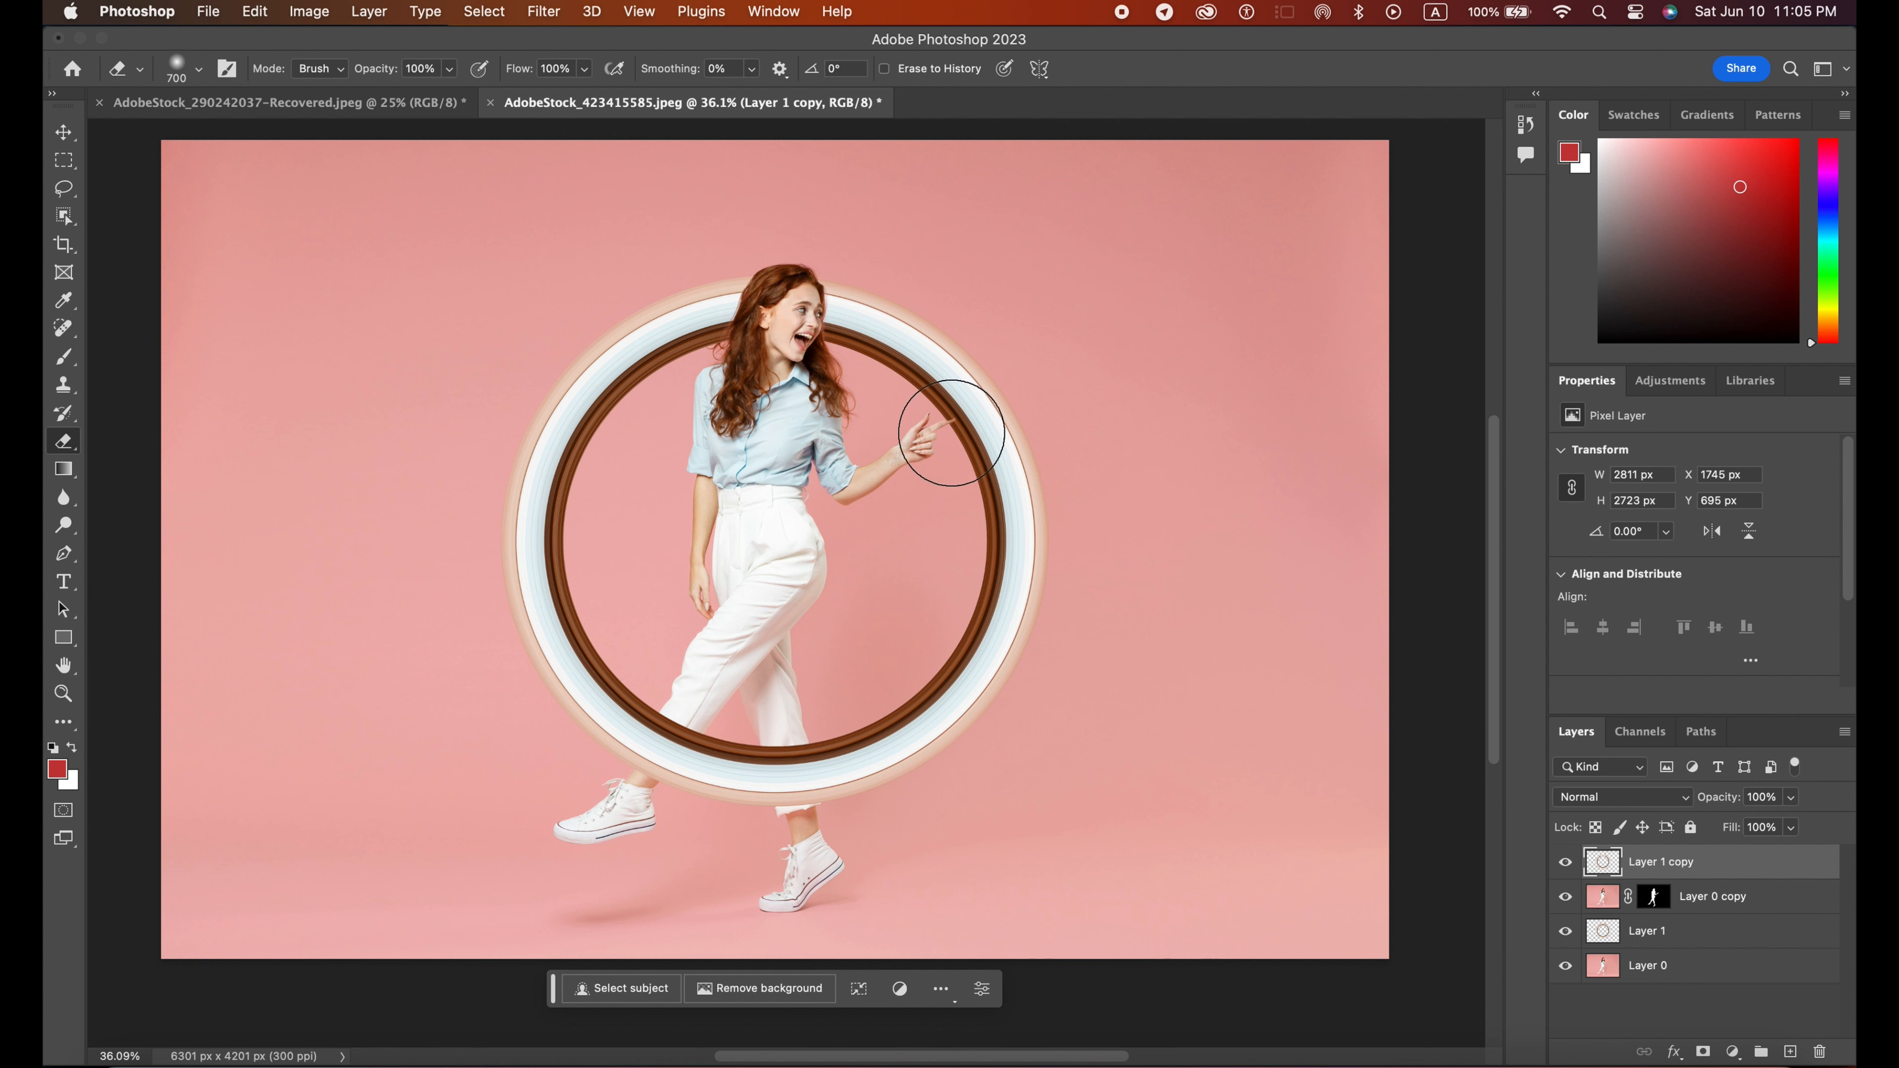
mouse_move(648, 730)
mouse_down()
mouse_move(675, 748)
mouse_move(657, 730)
mouse_move(657, 747)
mouse_up()
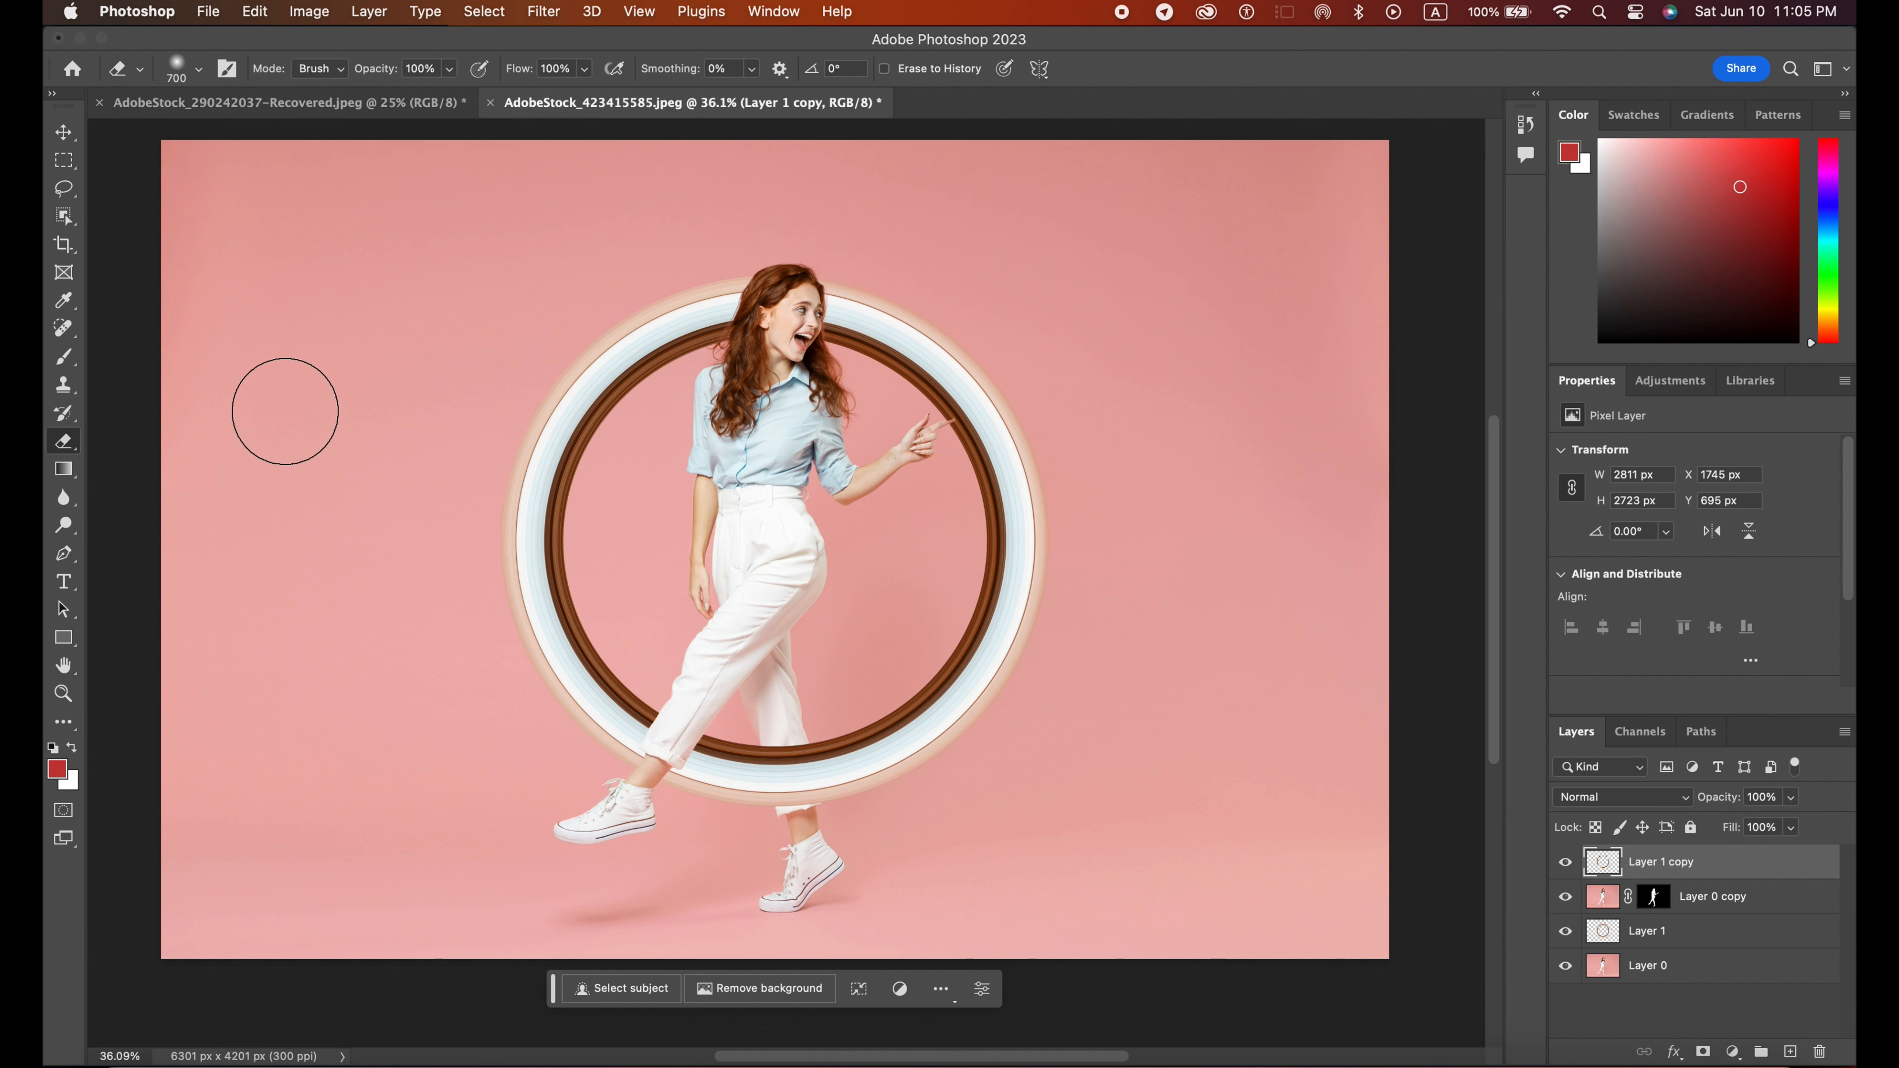